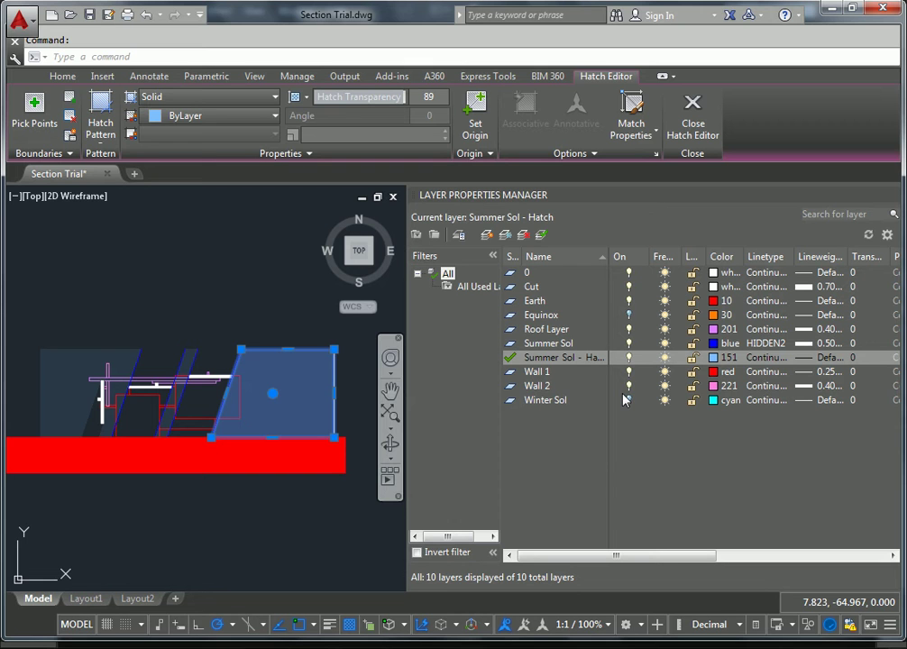
# Turn off the Winter Sol layer and erase the selected translucent blue hatch
pyautogui.click(629, 399)
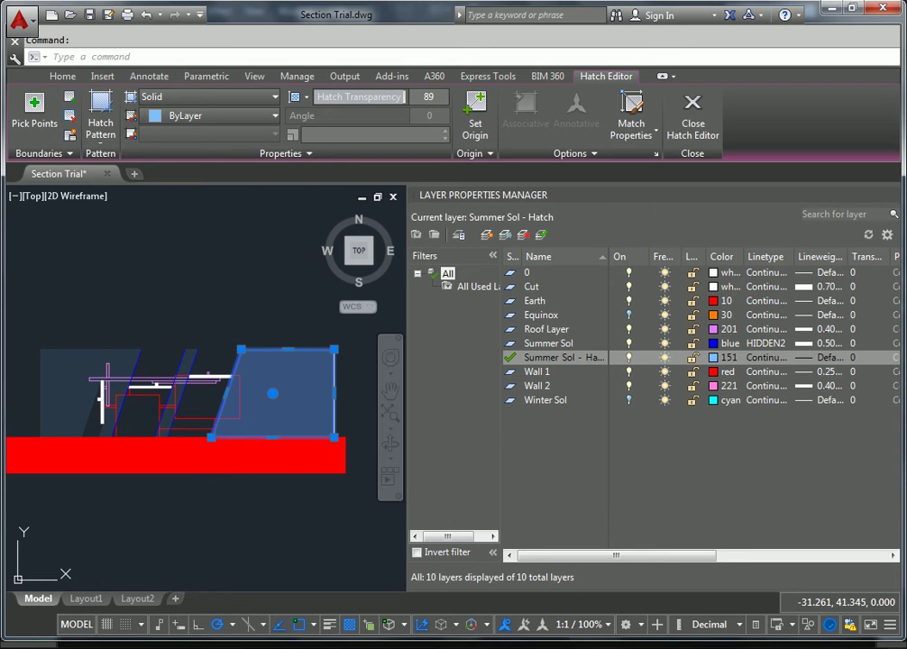
pyautogui.moveTo(245, 315); pyautogui.dragTo(238, 308)
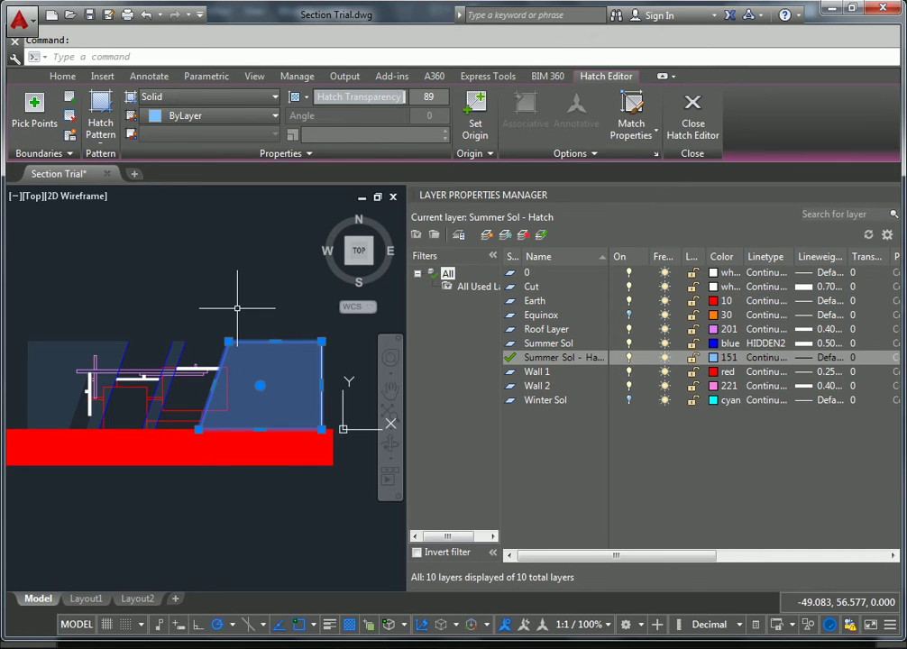
pyautogui.press('Delete')
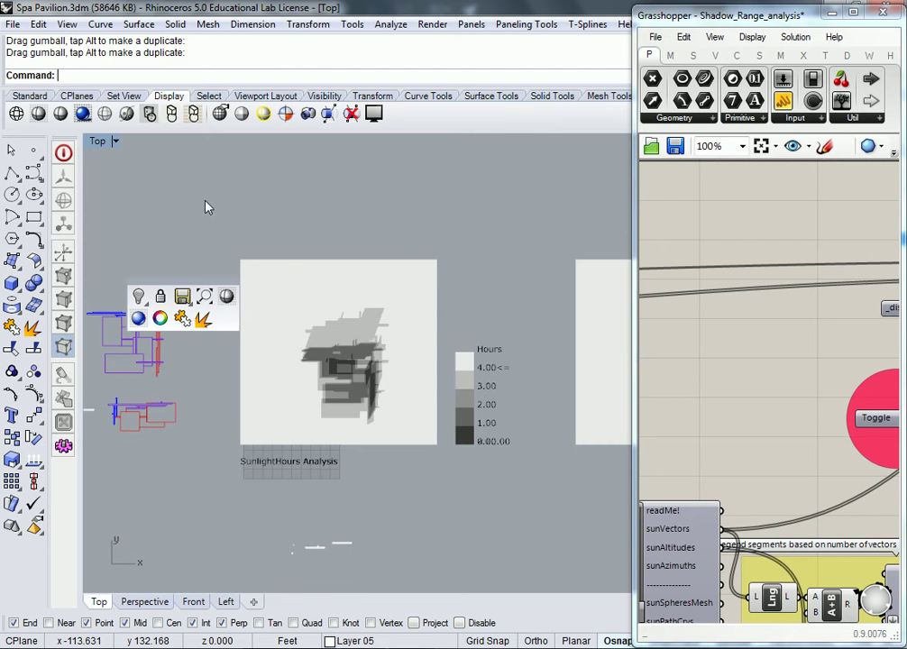
# Zoom in so the blue and red section curves fill Rhino's Top viewport
pyautogui.scroll(5, 199, 396)
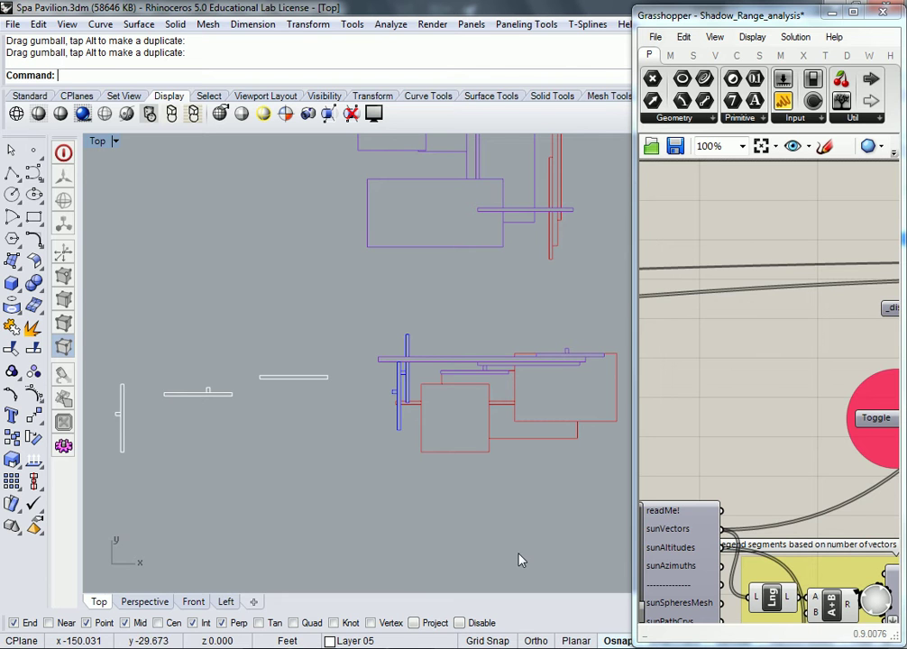
# Run Make2D in Rhino, then show the whole Section Trial drawing zoomed out in AutoCAD
pyautogui.write('Make2D')
pyautogui.press('Return')
pyautogui.hotkey('alt', 'Tab')
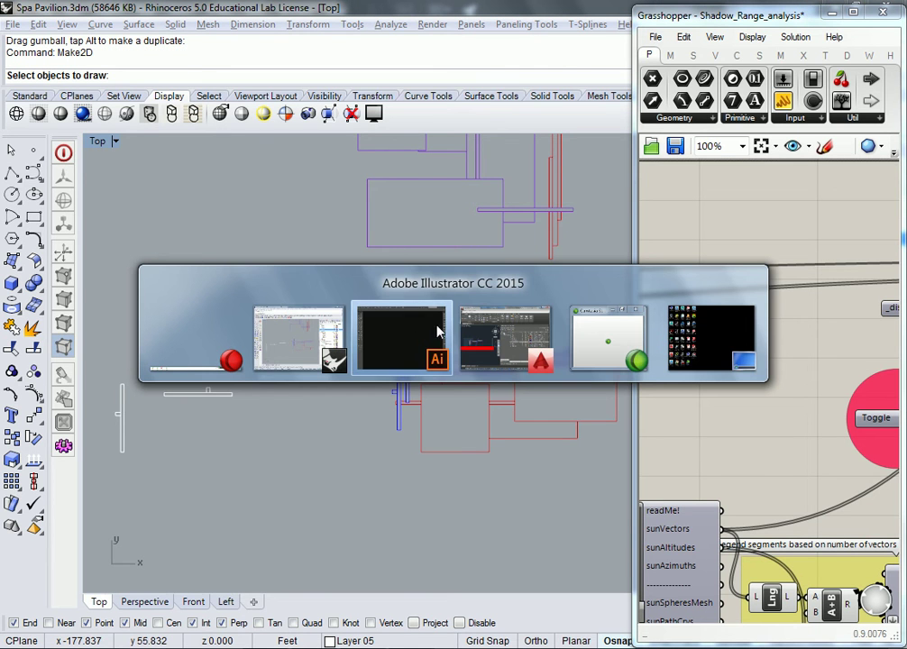
pyautogui.moveTo(424, 359)
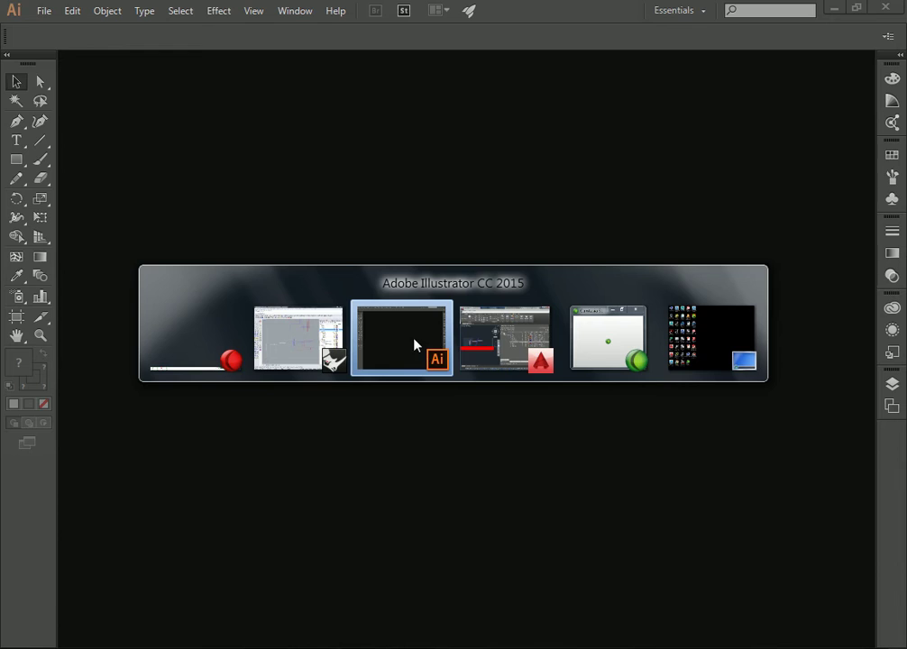
pyautogui.click(506, 338)
pyautogui.scroll(-2, 215, 325)
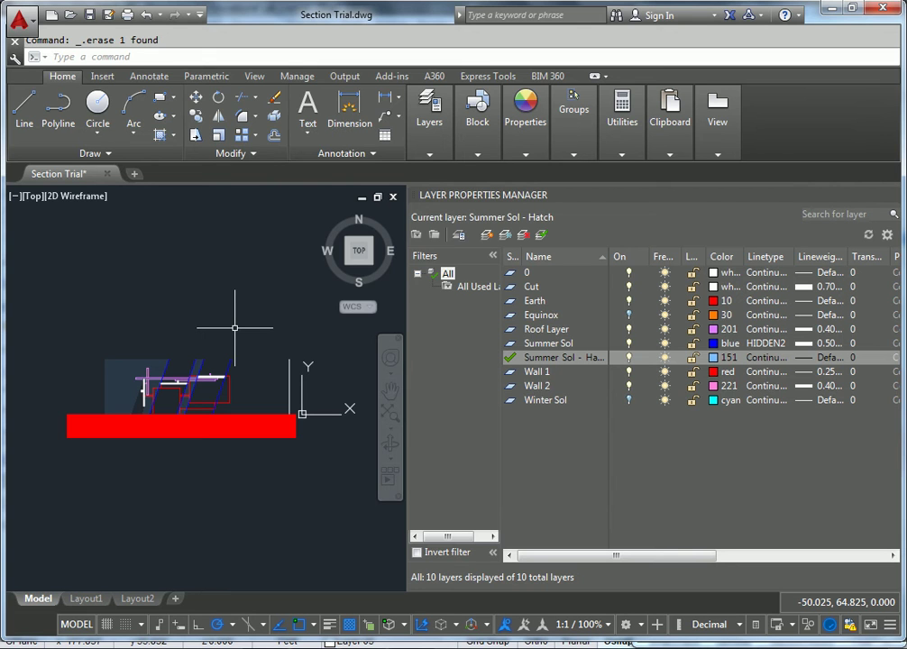
pyautogui.hotkey('alt', 'Tab')
# Start a new Illustrator document in inches with a landscape 11 × 8.5 in page
pyautogui.click(533, 331)
pyautogui.click(43, 11)
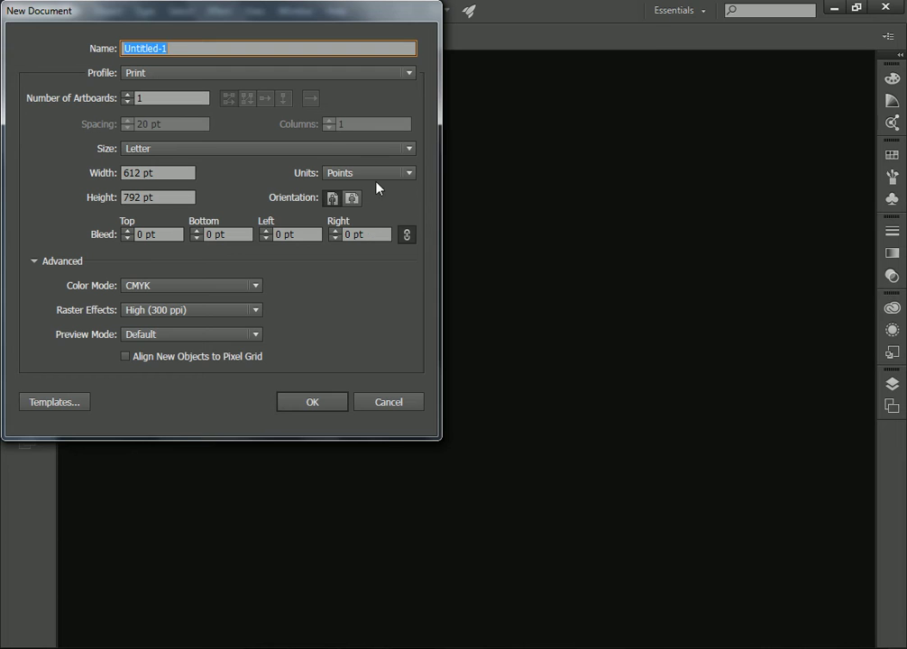
pyautogui.click(371, 177)
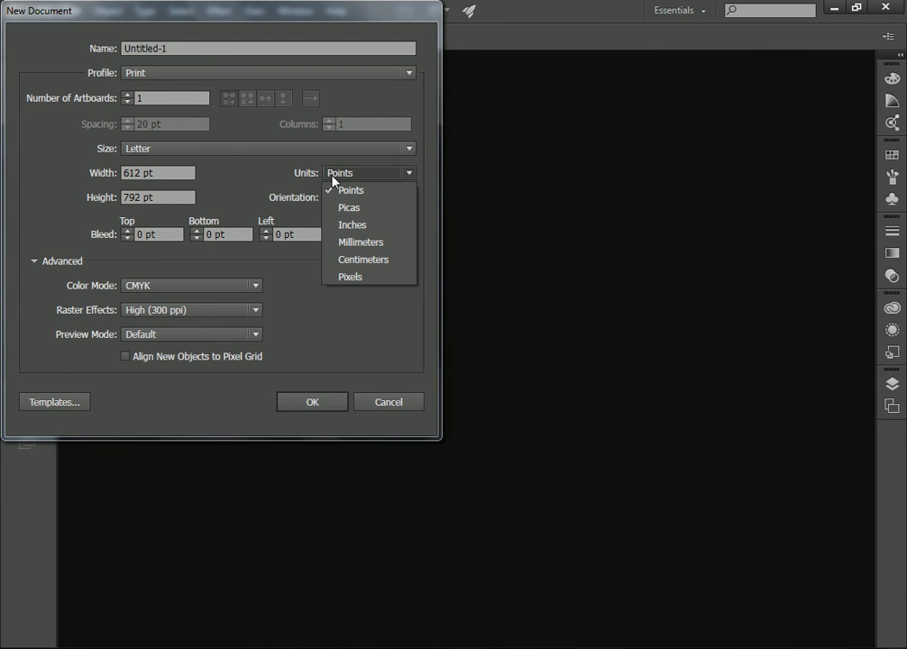
pyautogui.click(356, 224)
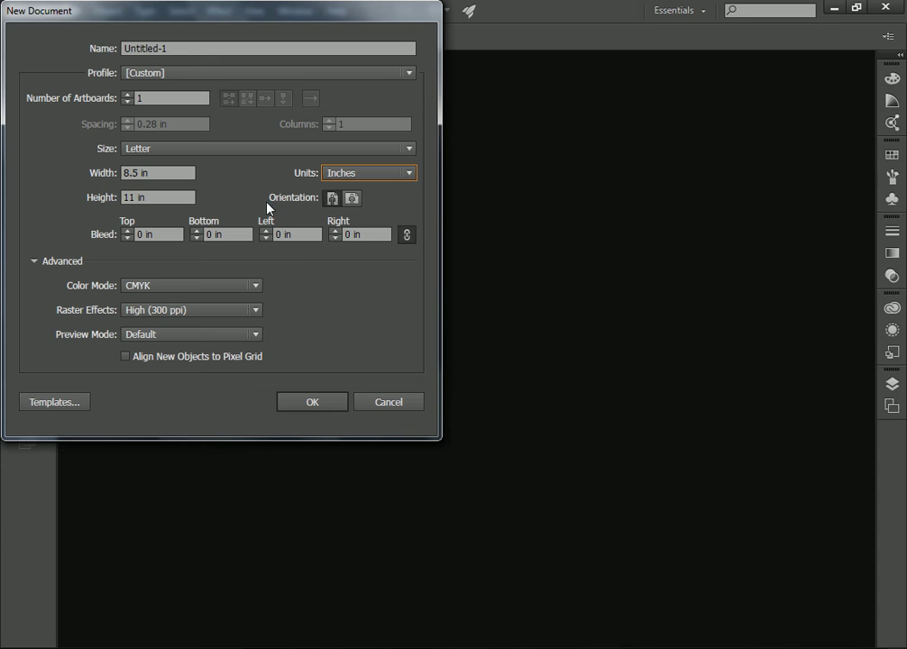
pyautogui.click(352, 200)
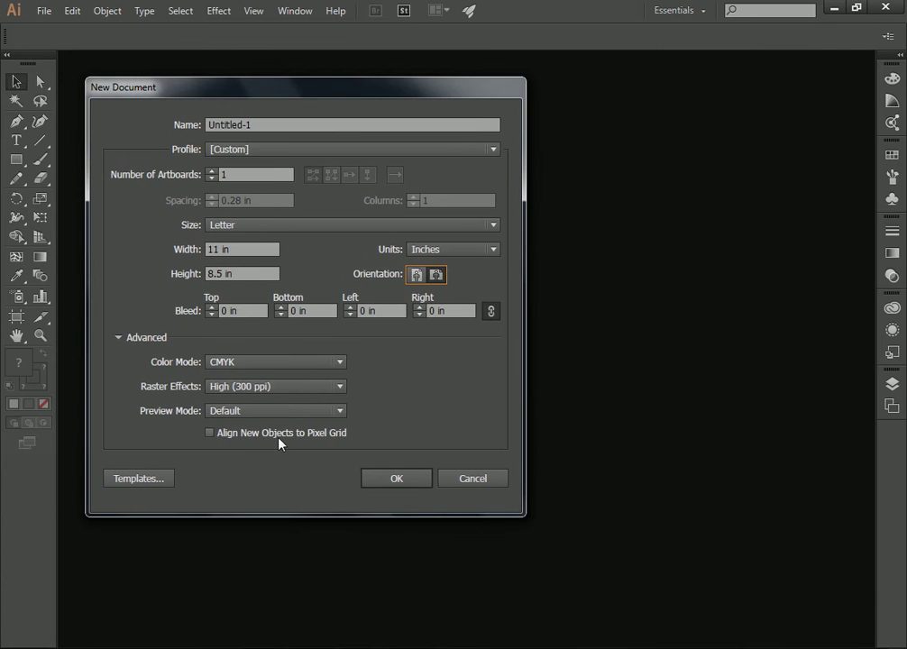
# Keep CMYK colour, High (300 ppi) raster effects and Default preview, then create the document
pyautogui.click(268, 365)
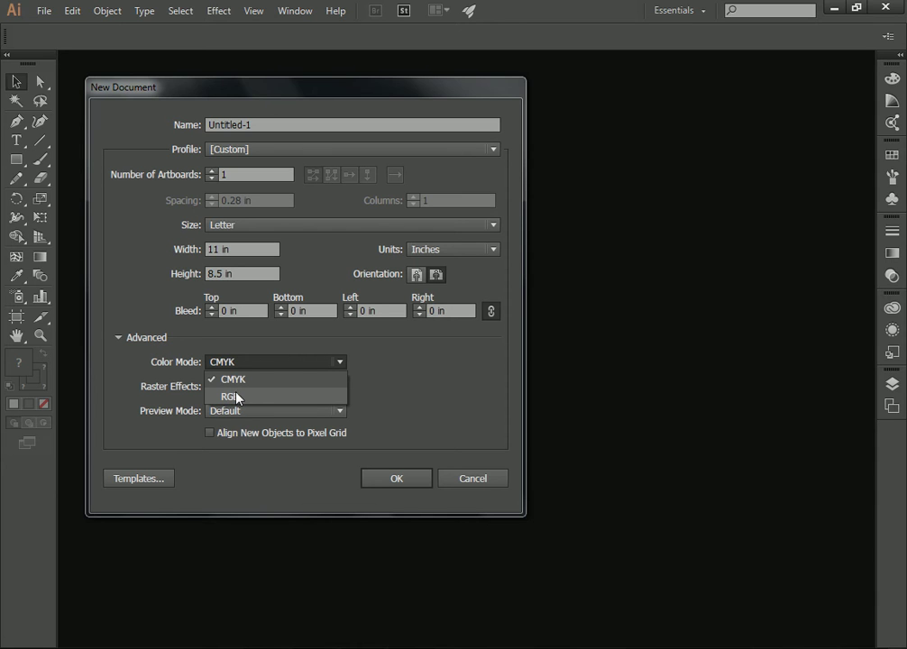
pyautogui.click(147, 374)
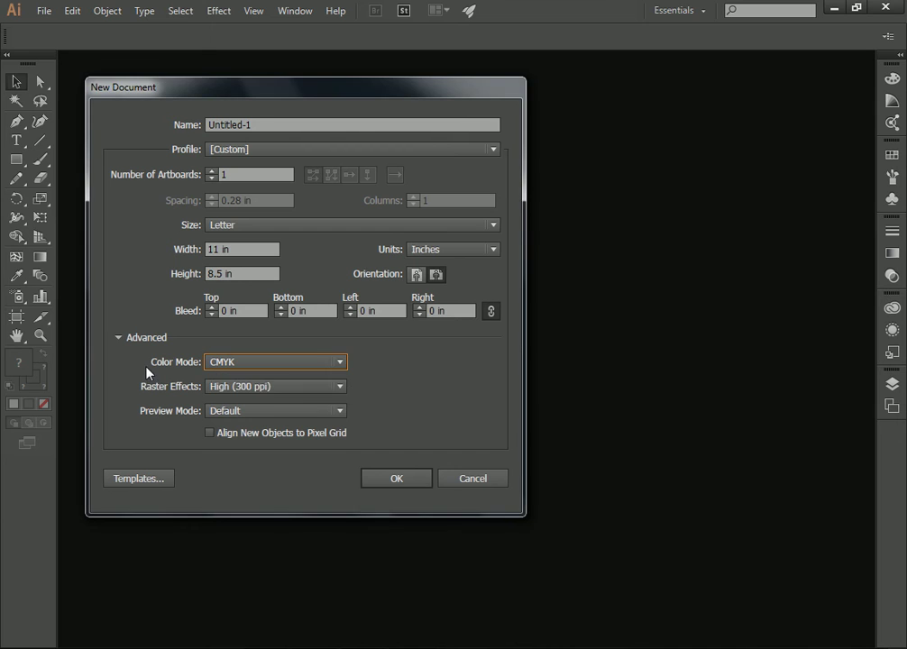
pyautogui.click(242, 392)
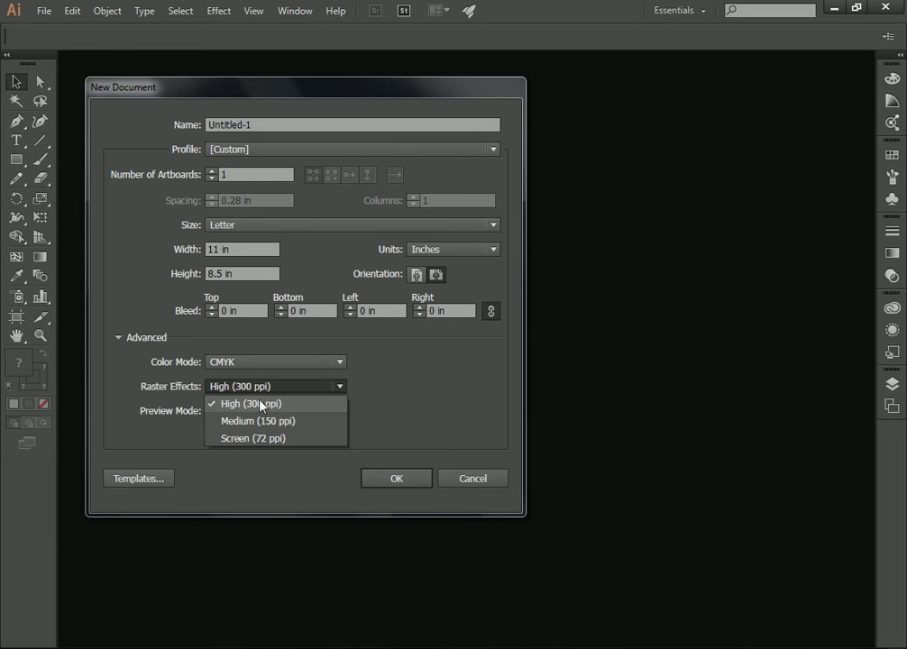
pyautogui.click(255, 404)
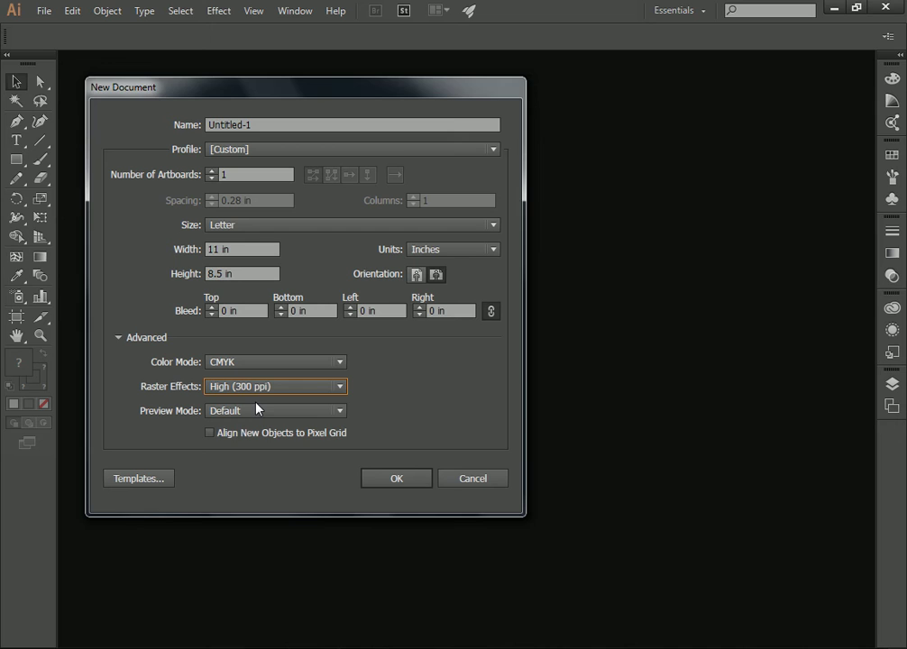
pyautogui.click(258, 414)
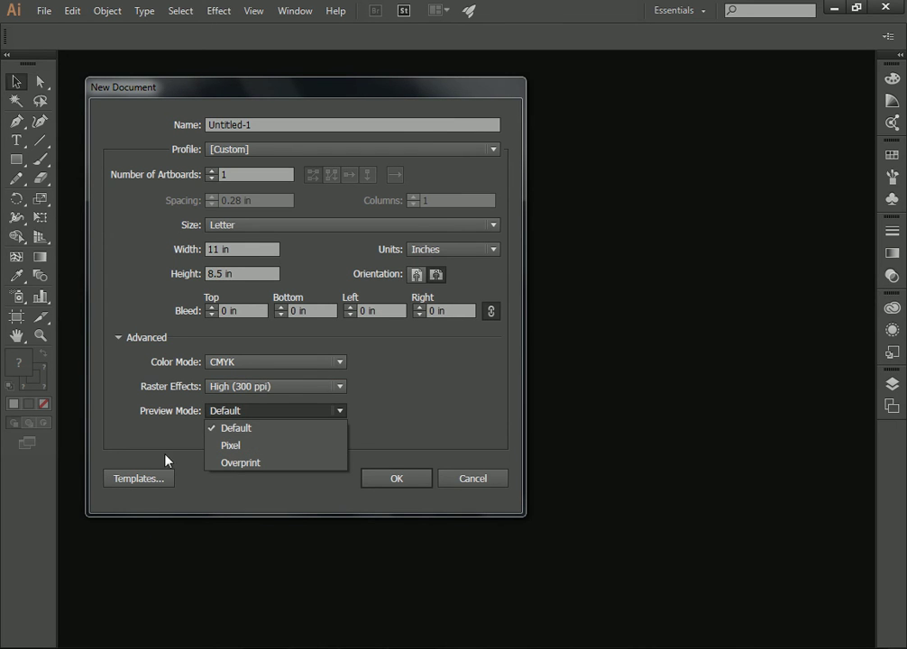
pyautogui.click(221, 428)
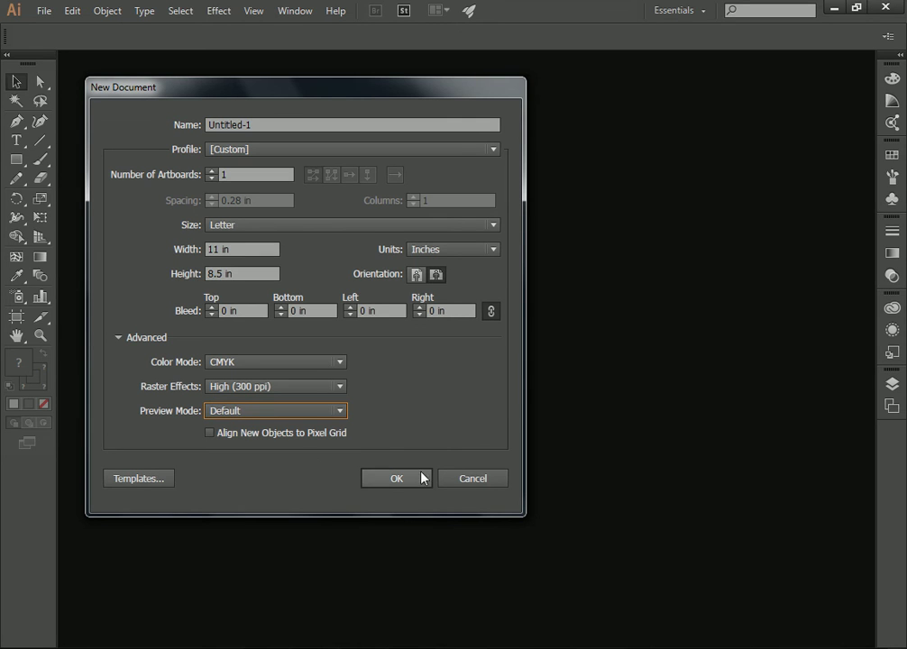
pyautogui.click(382, 479)
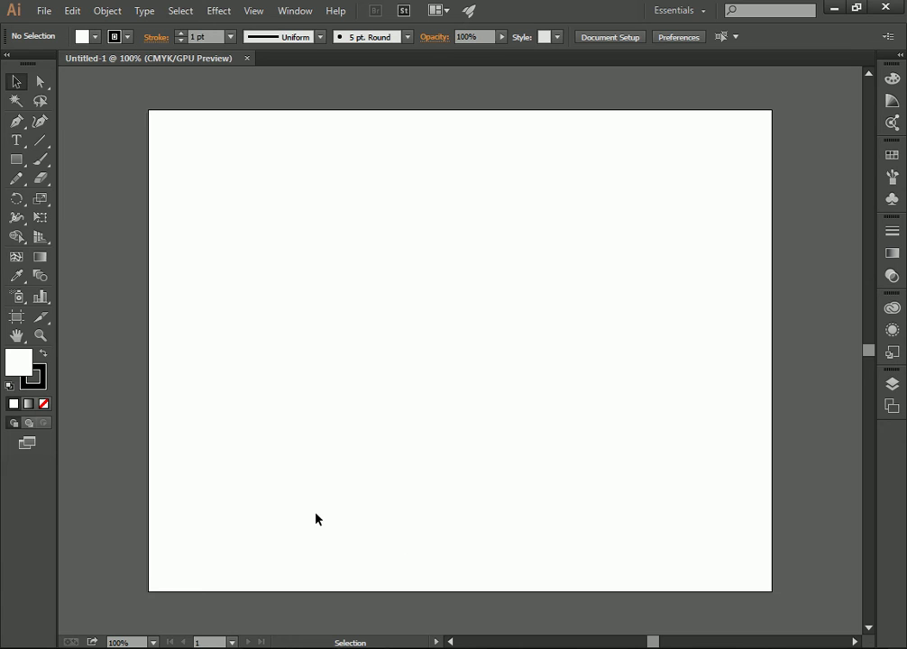
# Zoom out and back in on the blank artboard, then return to AutoCAD
pyautogui.click(34, 338)
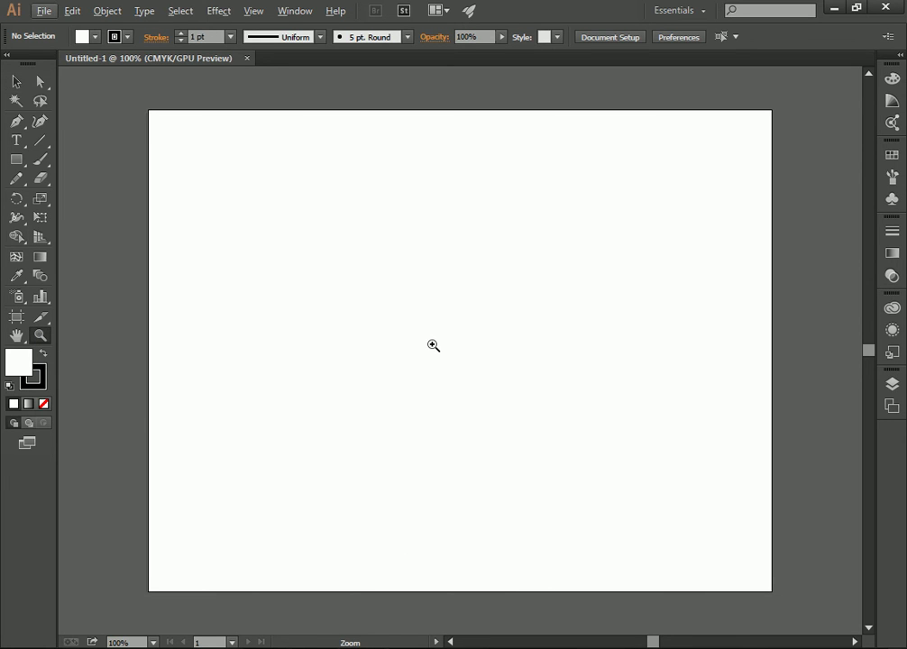
pyautogui.keyDown('alt'); pyautogui.click(481, 329); pyautogui.keyUp('alt')
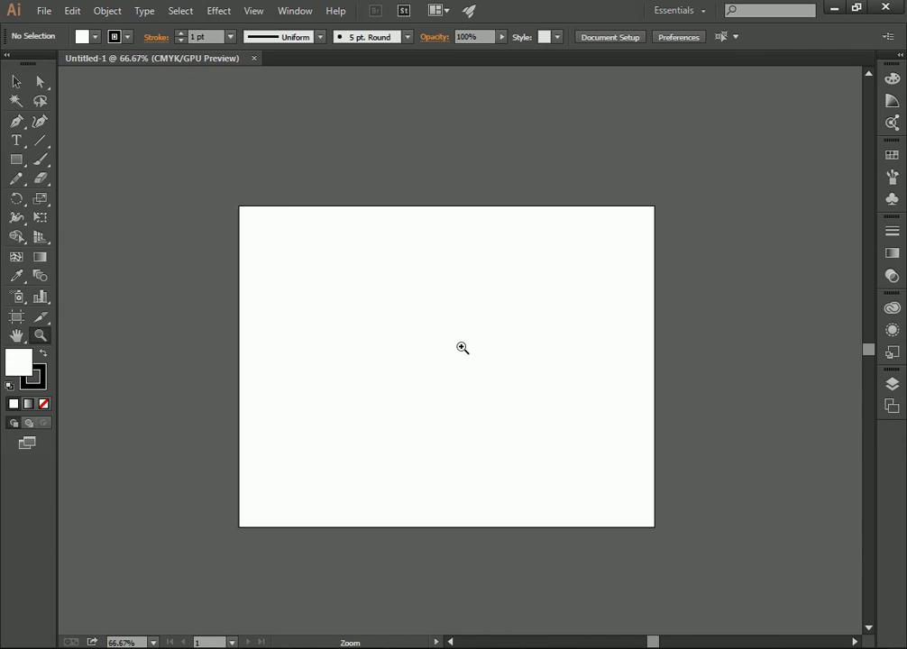
pyautogui.click(463, 348)
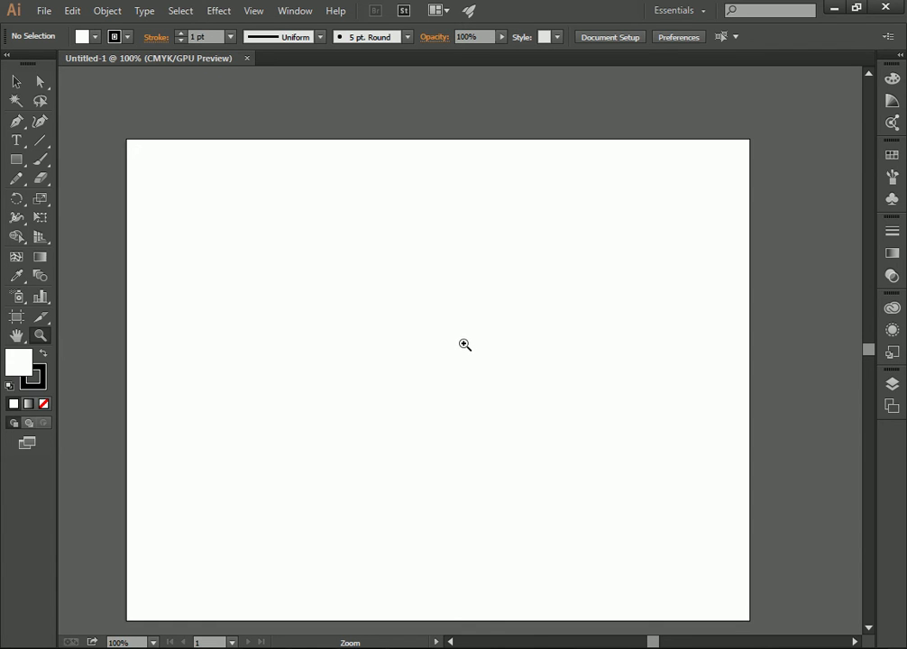
pyautogui.scroll(-1, 458, 343)
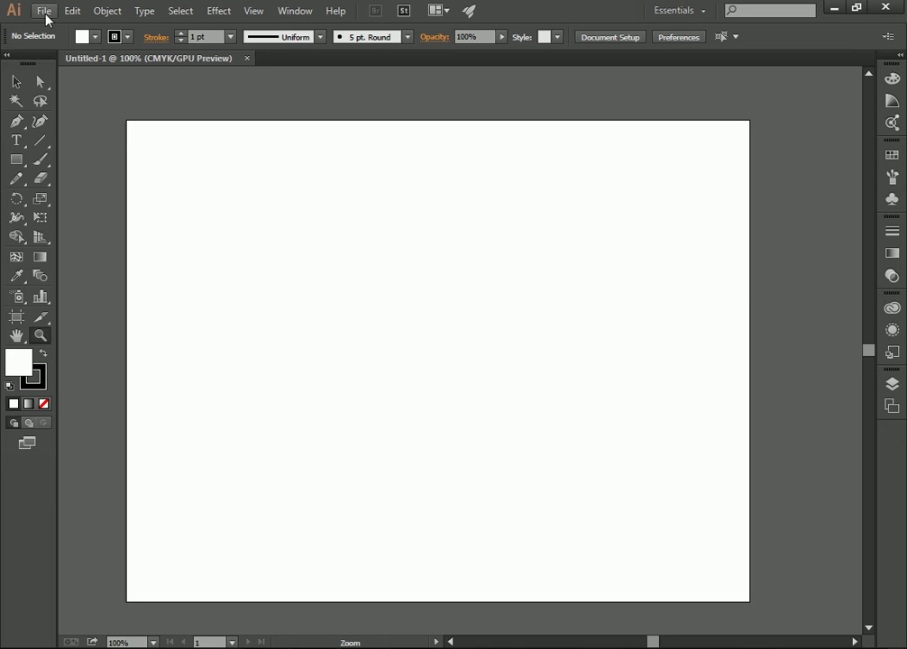
pyautogui.hotkey('alt', 'Tab')
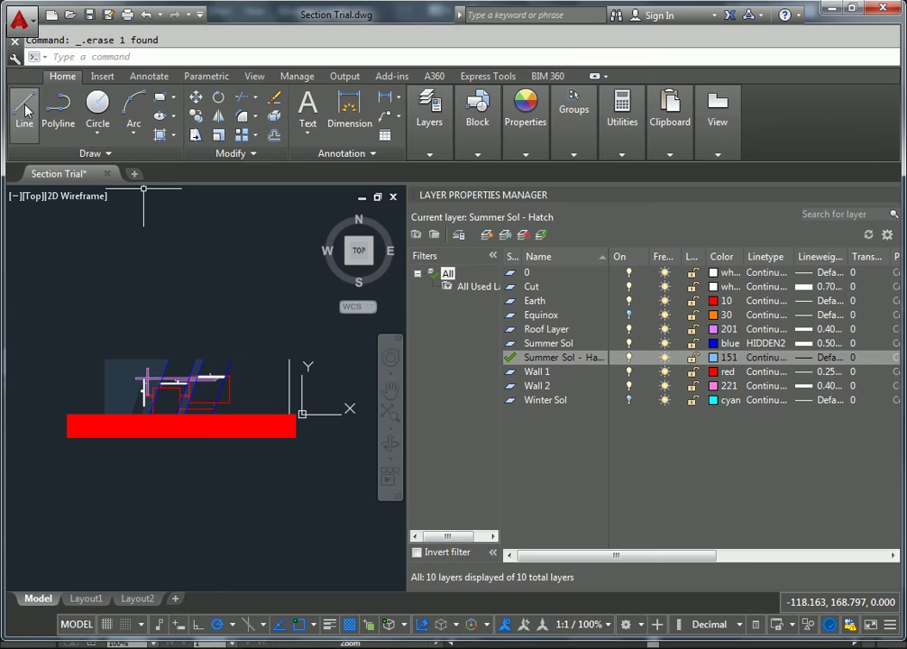
# Save Section Trial.dwg as AutoCAD 2010/LT2010 Drawing over the existing file, then return to Illustrator
pyautogui.click(25, 29)
pyautogui.click(50, 175)
pyautogui.moveTo(52, 176)
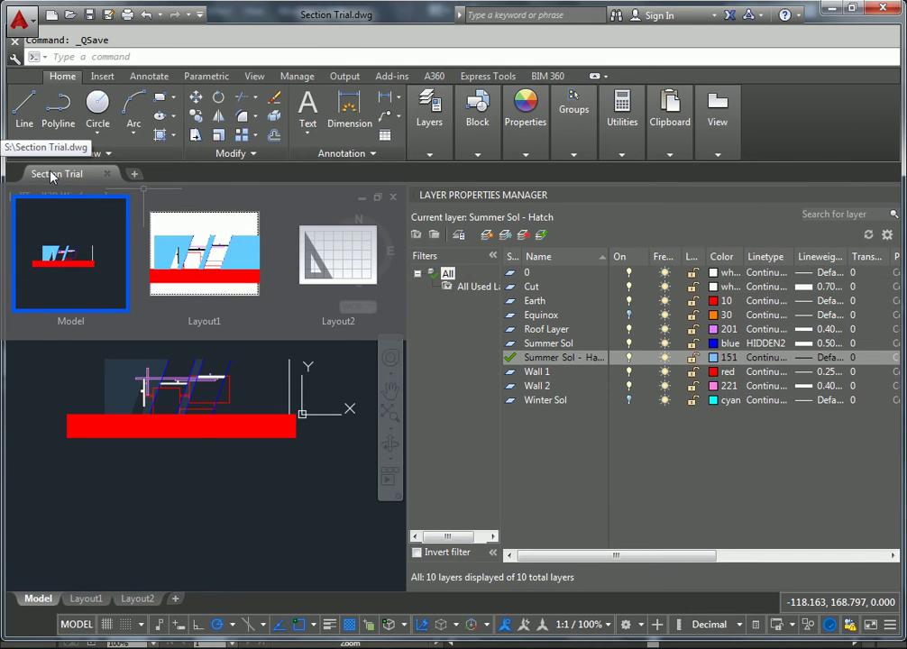
pyautogui.click(19, 18)
pyautogui.click(56, 185)
pyautogui.hotkey('ctrl', 'shift', 's')
pyautogui.click(532, 479)
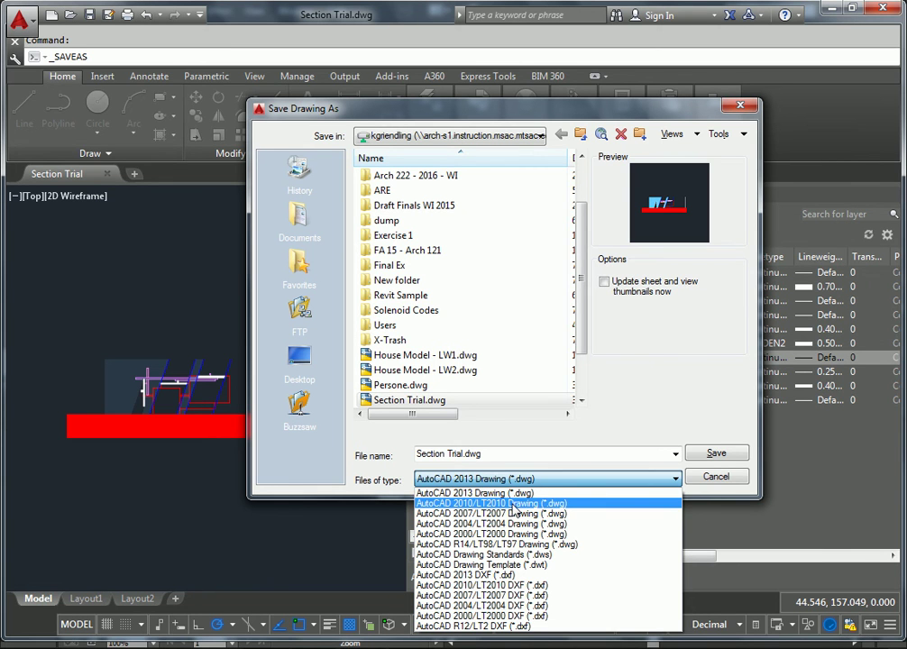
pyautogui.click(513, 509)
pyautogui.click(718, 454)
pyautogui.click(441, 341)
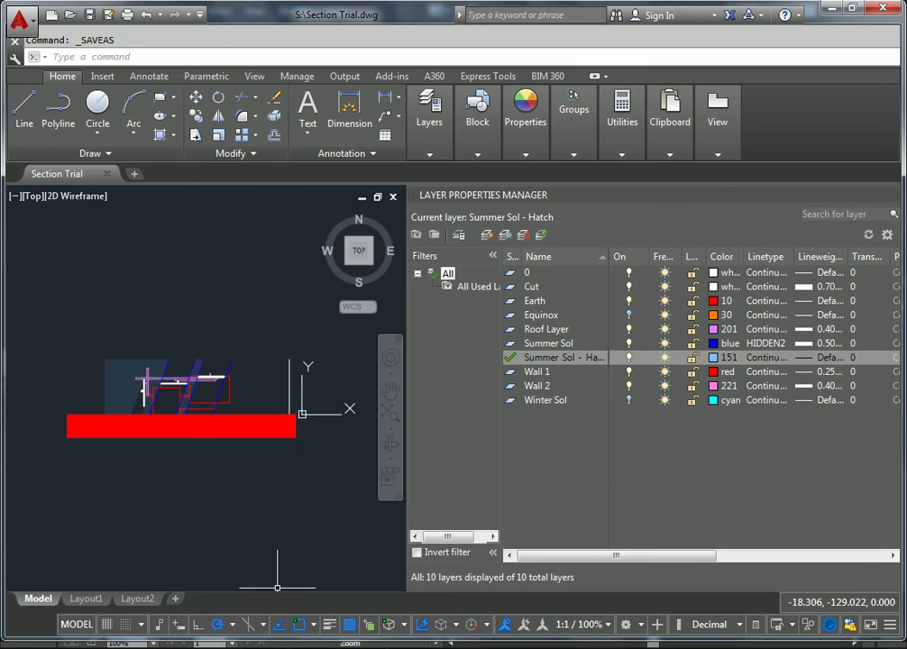
pyautogui.hotkey('alt', 'Tab')
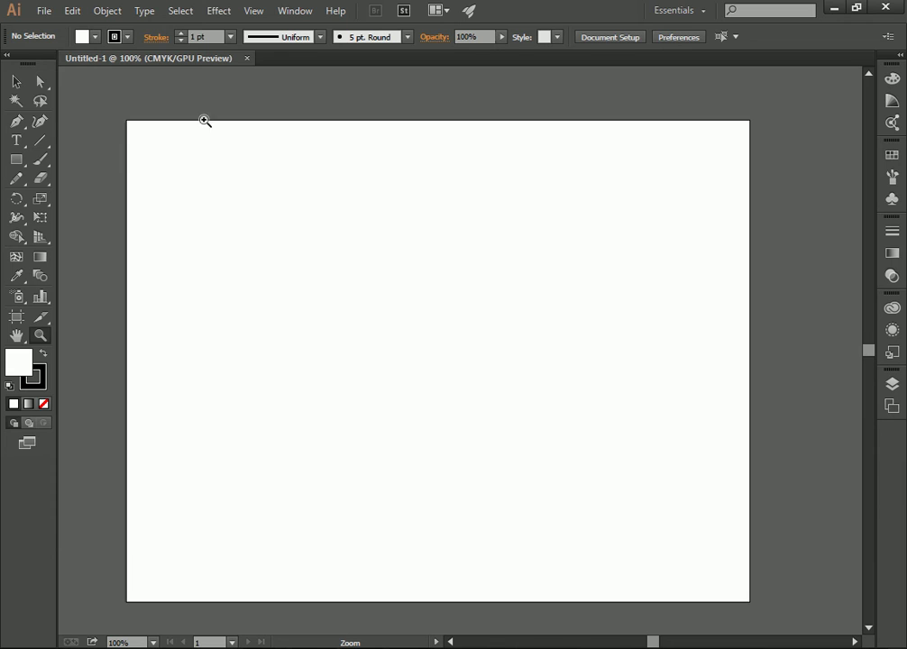
# Open Illustrator's Place dialog and select the ARE folder
pyautogui.click(48, 12)
pyautogui.click(98, 285)
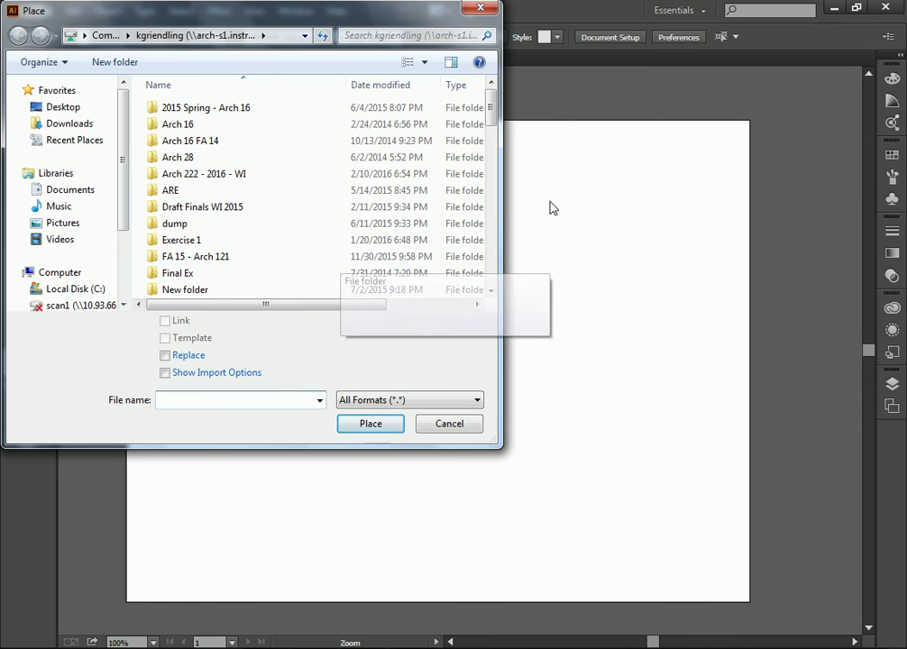
pyautogui.click(336, 188)
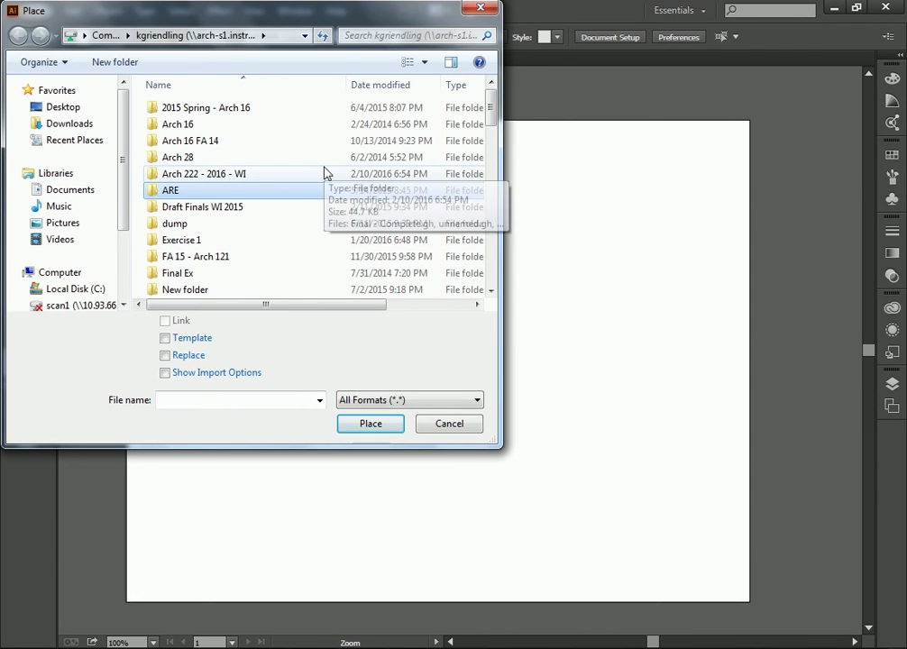
pyautogui.scroll(-4, 321, 170)
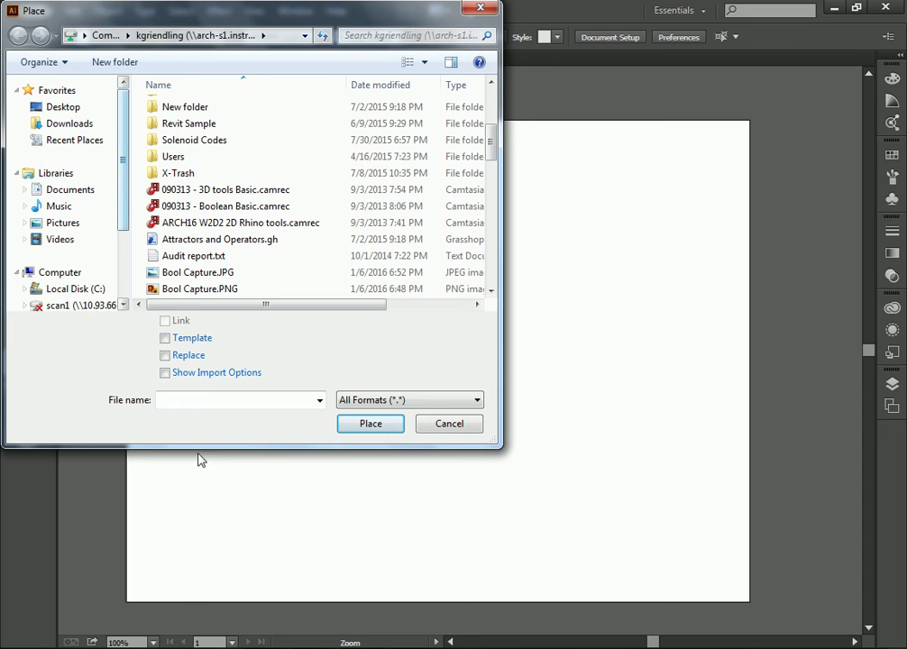
# Check AutoCAD's Save As command, cancel it unchanged, and come back to Illustrator
pyautogui.hotkey('alt', 'Tab')
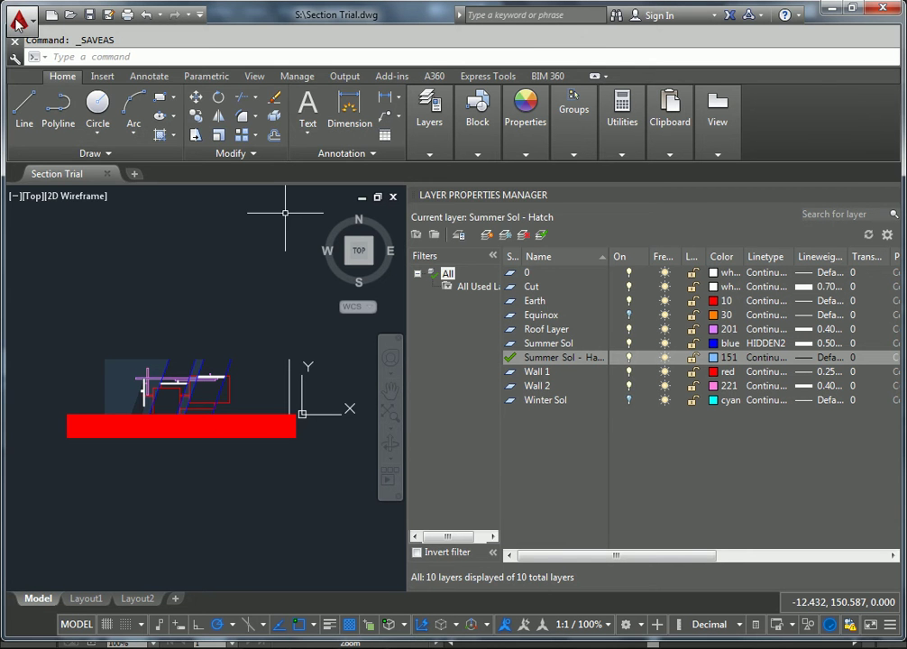
pyautogui.click(18, 16)
pyautogui.click(45, 163)
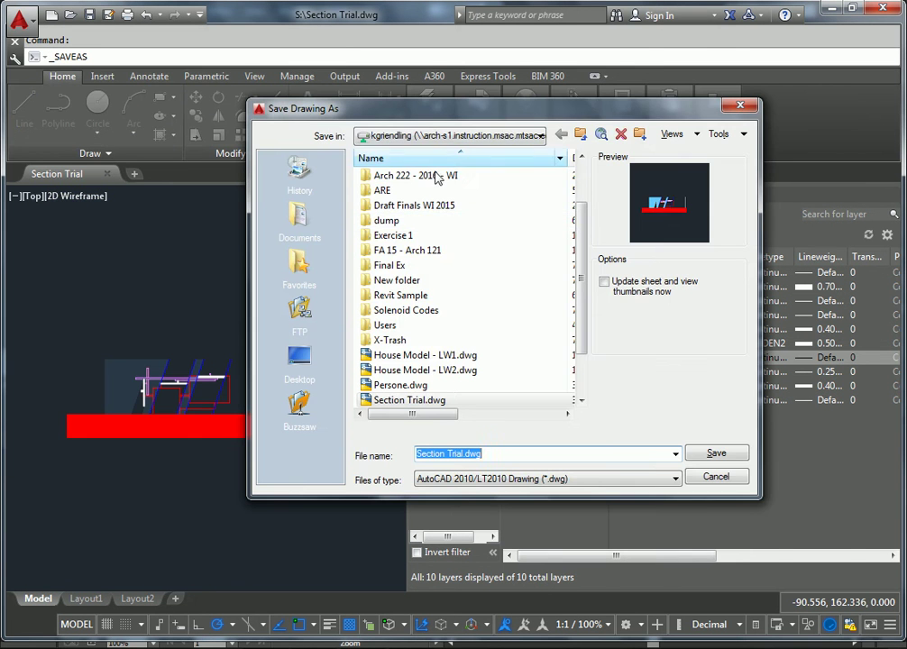
pyautogui.press('Escape')
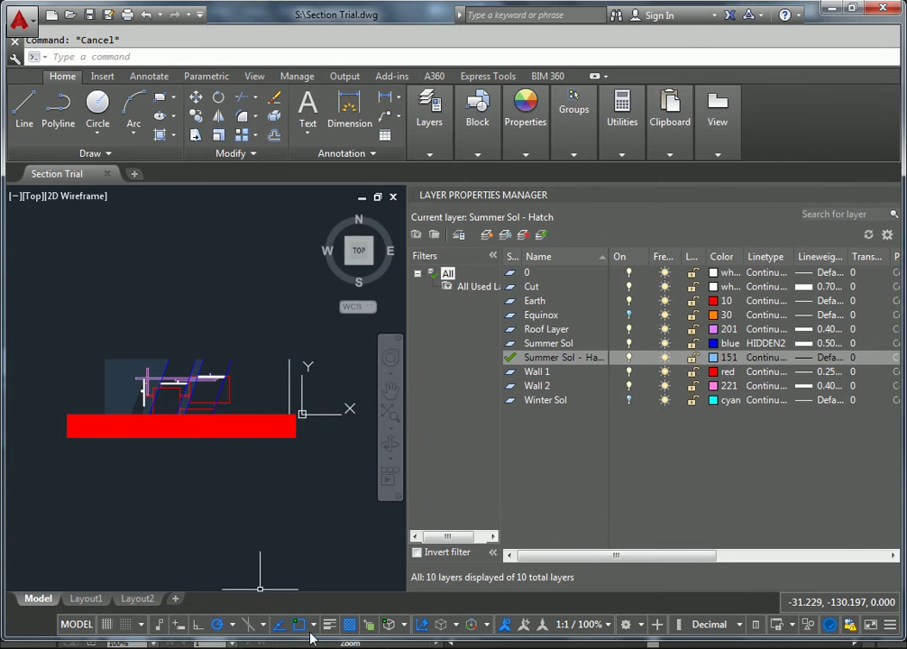
pyautogui.hotkey('alt', 'Tab')
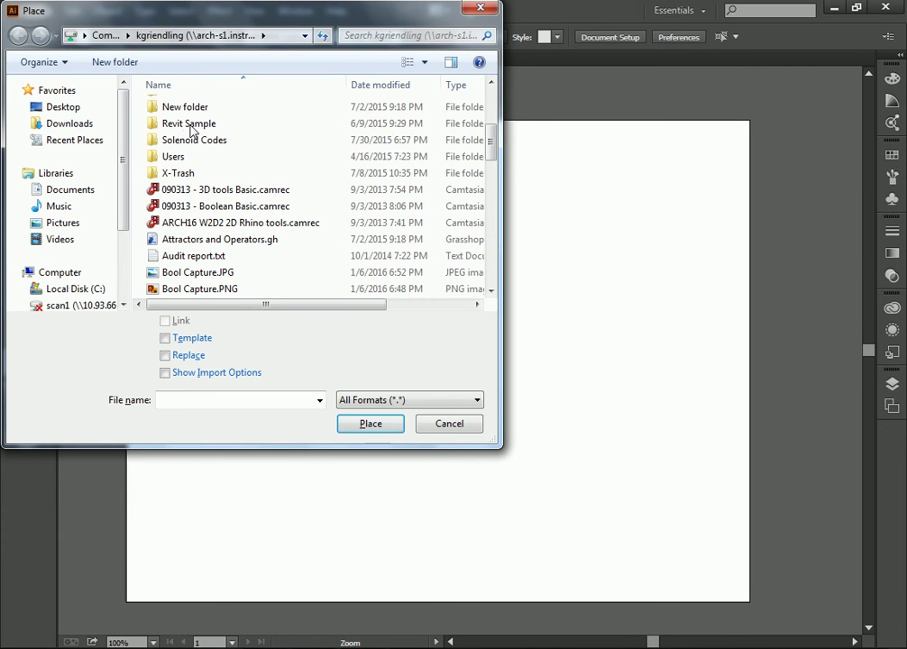
# Place Section Trial.dwg from the network home drive onto the artboard
pyautogui.scroll(-3, 126, 207)
pyautogui.click(99, 265)
pyautogui.moveTo(495, 108); pyautogui.dragTo(496, 225)
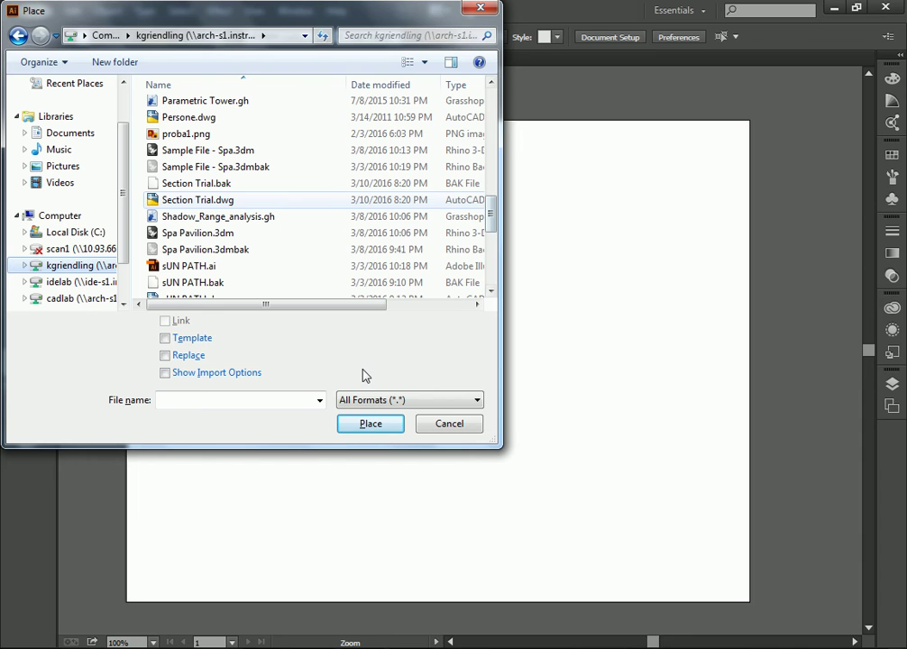
pyautogui.click(373, 428)
pyautogui.click(534, 355)
pyautogui.scroll(-1, 477, 379)
pyautogui.click(17, 82)
# Shift the placed section to the artboard's left edge, inspect Layers, then delete all its artwork
pyautogui.moveTo(430, 284); pyautogui.dragTo(308, 267)
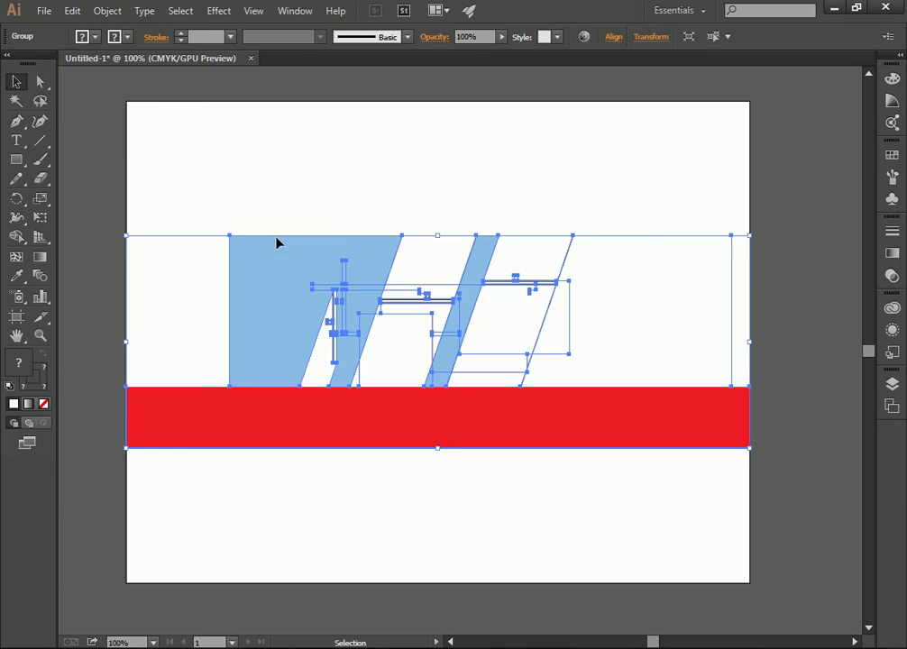
pyautogui.click(299, 200)
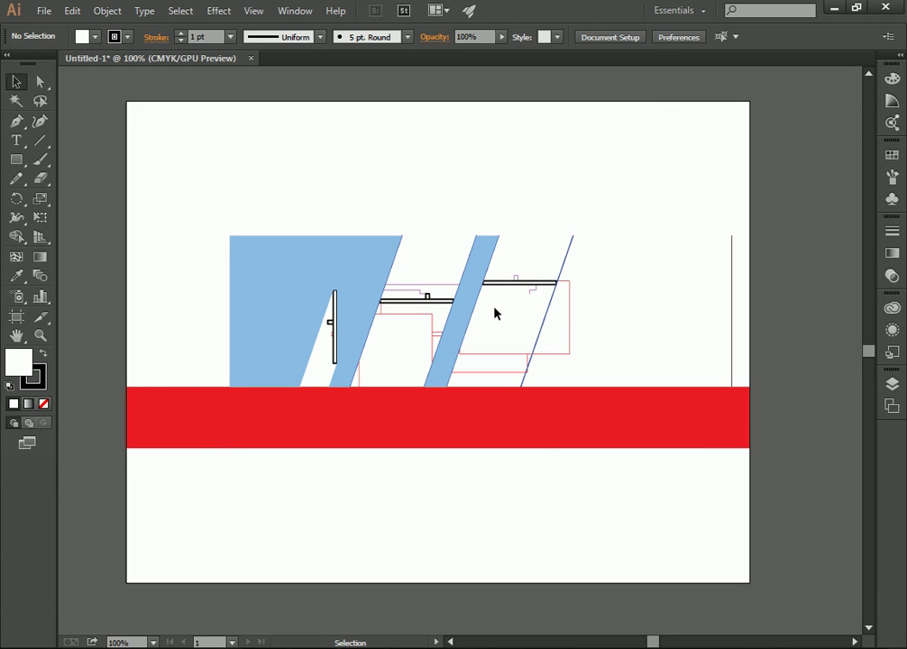
pyautogui.click(893, 386)
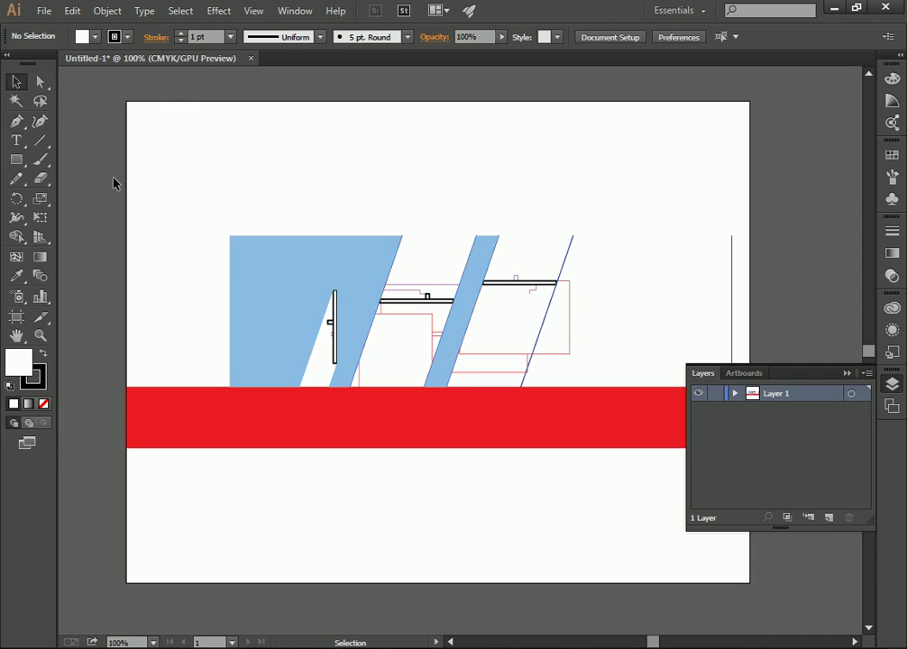
pyautogui.moveTo(113, 184); pyautogui.dragTo(796, 509)
pyautogui.press('Delete')
# Start a new document and set its artboard width to 36 in
pyautogui.click(43, 11)
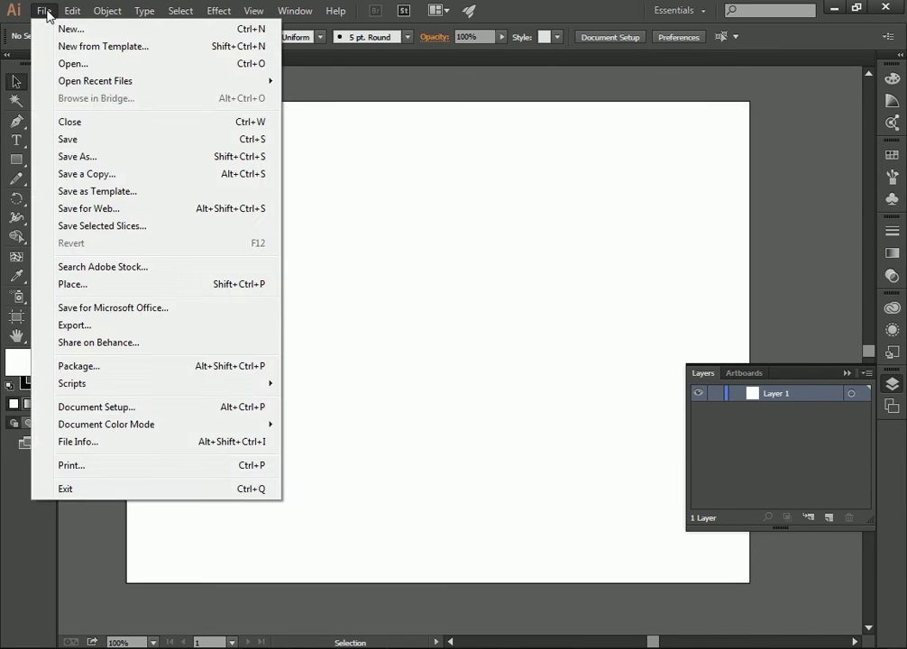
pyautogui.moveTo(72, 11)
pyautogui.moveTo(44, 11)
pyautogui.click(72, 27)
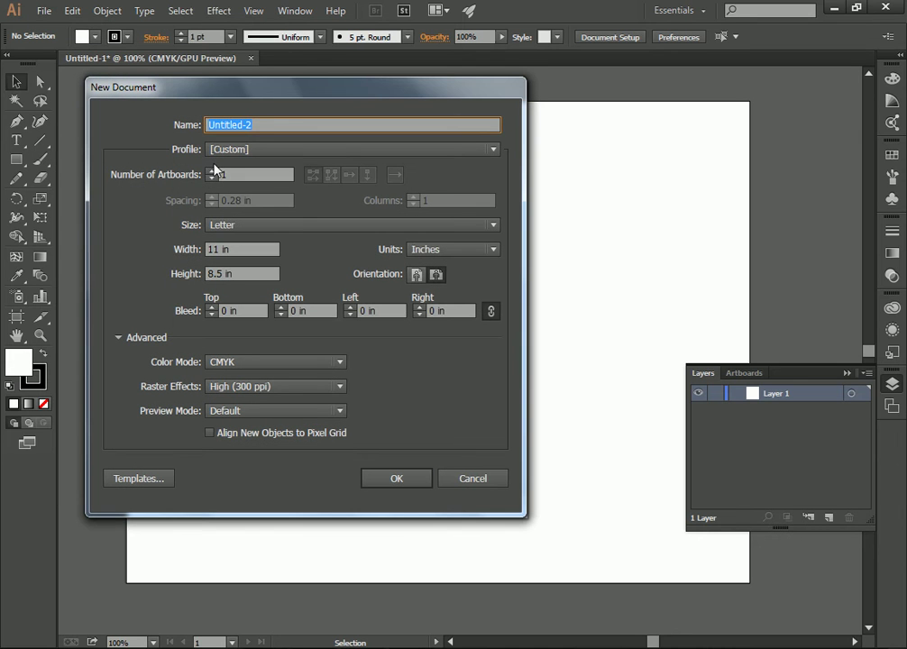
pyautogui.click(249, 249)
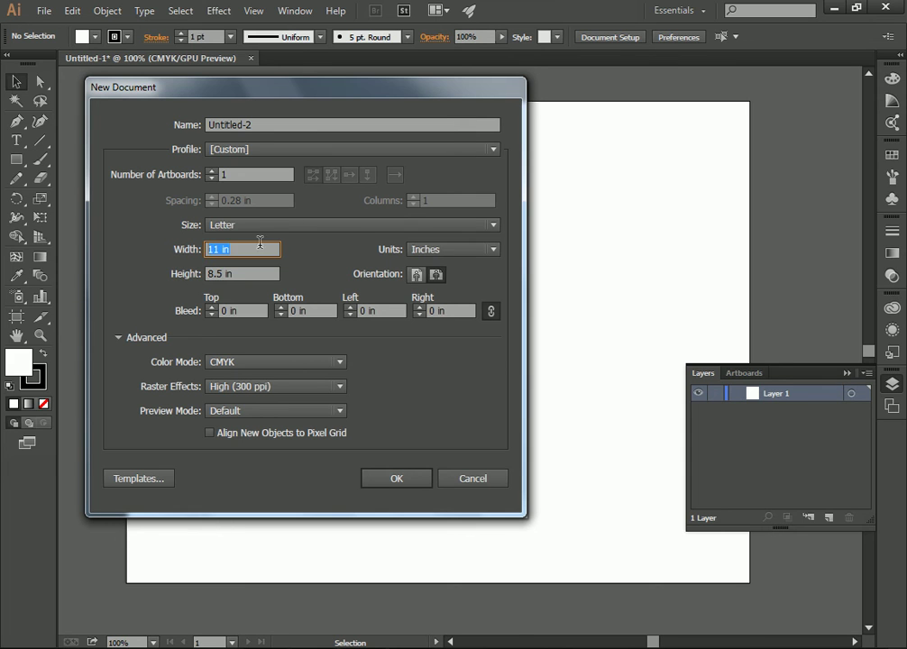
pyautogui.write('36')
pyautogui.press('Tab')
# Set the height to 48 in, switch to landscape 48 × 36 in, and create it
pyautogui.hotkey('shift', 'Tab')
pyautogui.press('Tab')
pyautogui.write('48')
pyautogui.hotkey('shift', 'Tab')
pyautogui.click(436, 274)
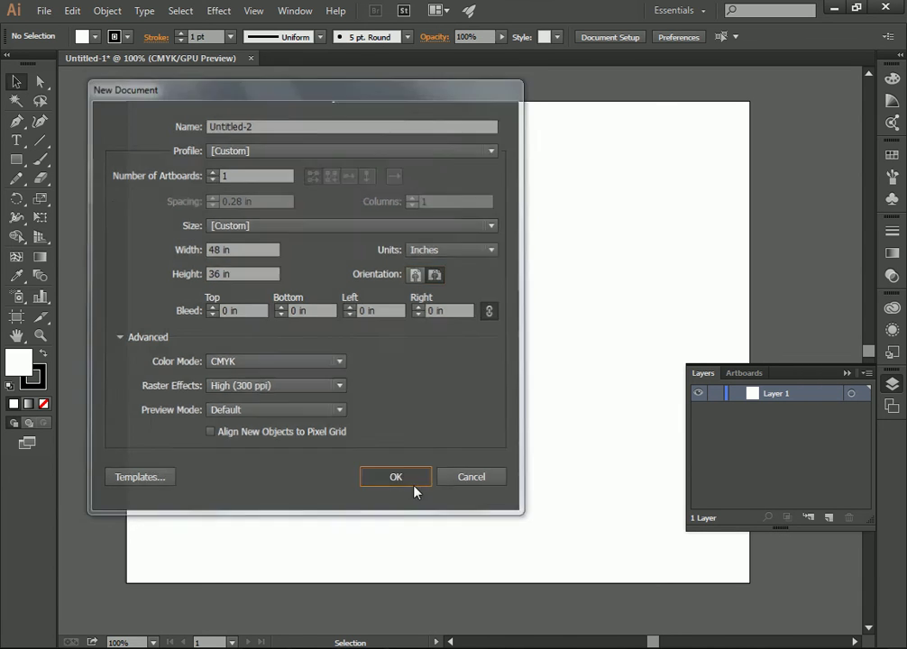
pyautogui.click(410, 480)
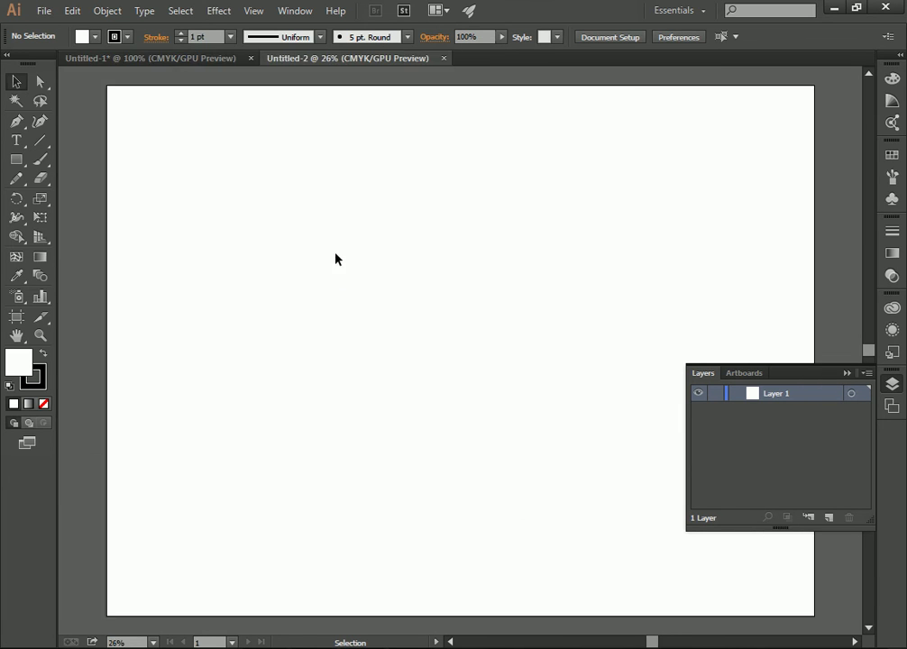
pyautogui.click(149, 58)
pyautogui.click(47, 11)
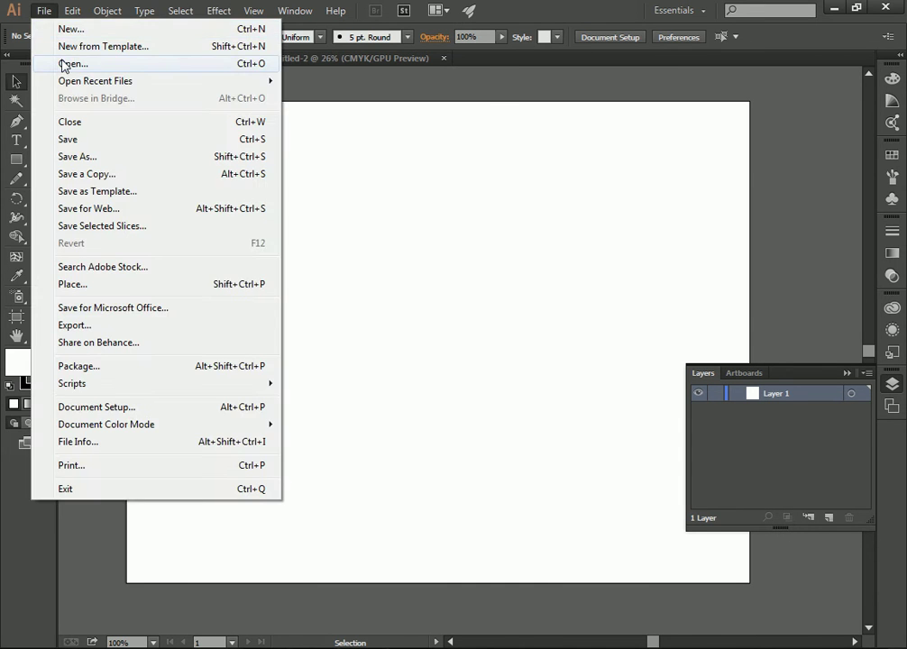
pyautogui.click(63, 63)
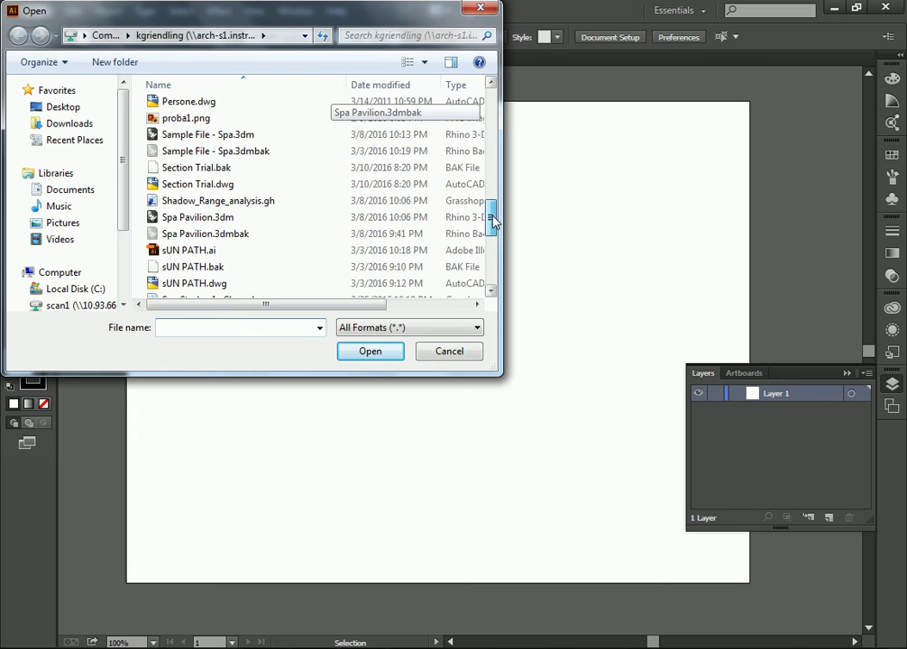
pyautogui.moveTo(495, 220); pyautogui.dragTo(495, 237)
pyautogui.click(181, 159)
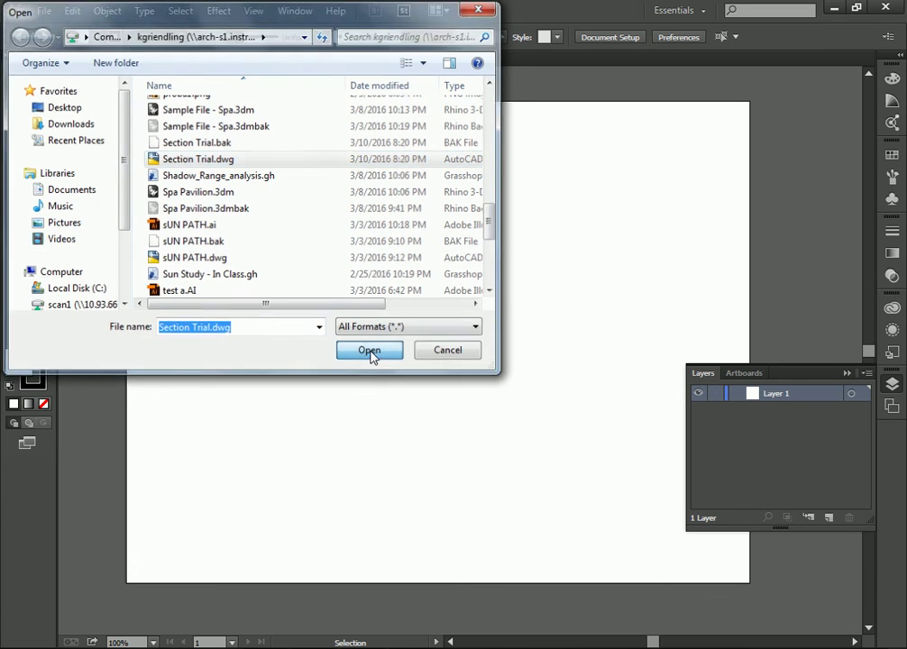
pyautogui.click(370, 352)
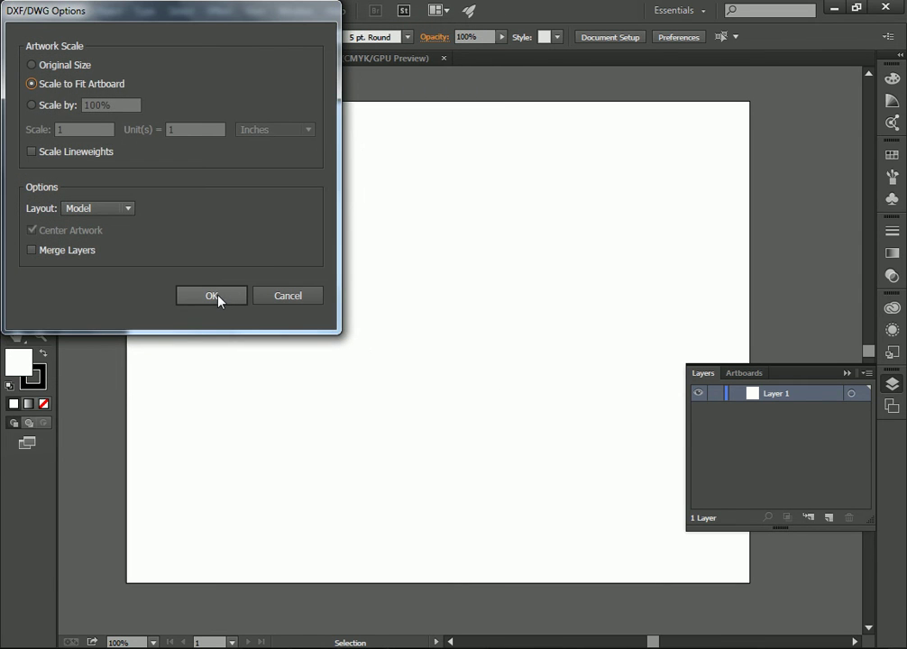
pyautogui.click(213, 296)
pyautogui.scroll(-2, 440, 269)
pyautogui.scroll(1, 436, 264)
pyautogui.click(40, 336)
pyautogui.keyDown('alt'); pyautogui.click(380, 270); pyautogui.keyUp('alt')
pyautogui.keyDown('alt'); pyautogui.click(449, 270); pyautogui.keyUp('alt')
pyautogui.keyDown('alt'); pyautogui.click(522, 306); pyautogui.keyUp('alt')
pyautogui.keyDown('alt'); pyautogui.click(522, 305); pyautogui.keyUp('alt')
pyautogui.keyDown('alt'); pyautogui.click(565, 379); pyautogui.keyUp('alt')
pyautogui.click(427, 399)
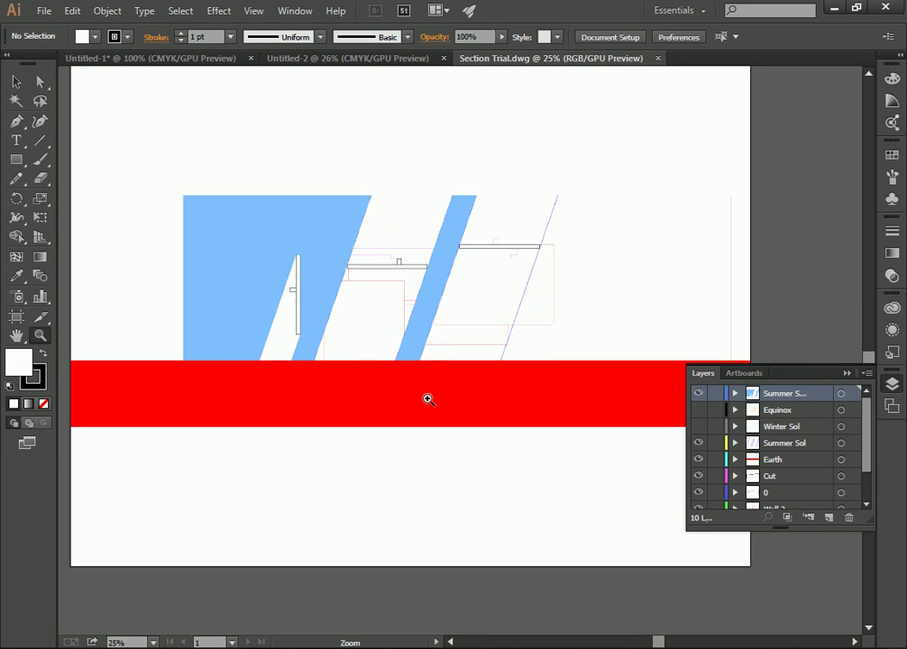
pyautogui.keyDown('alt'); pyautogui.click(469, 339); pyautogui.keyUp('alt')
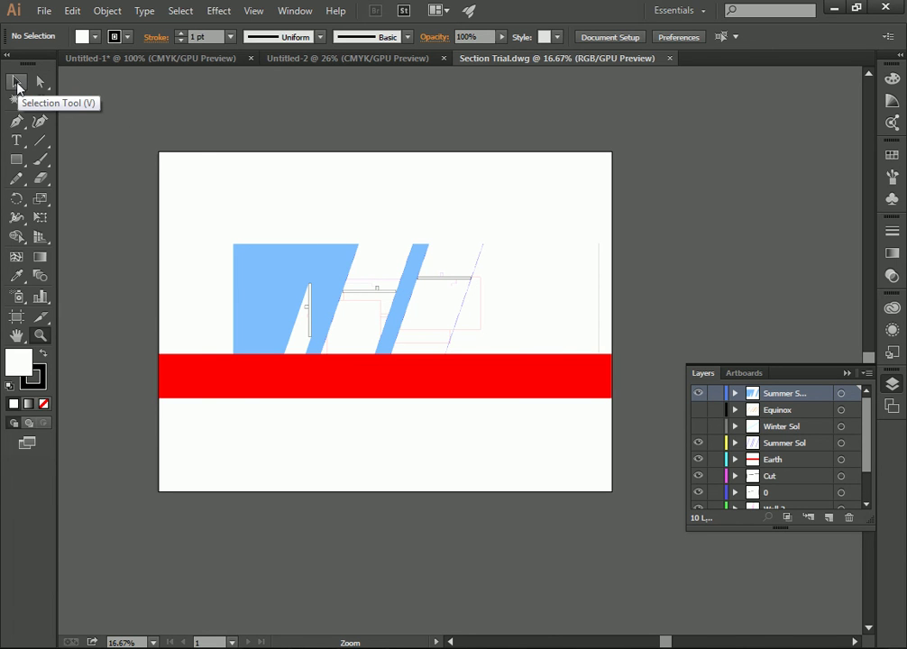
# Marquee-select and copy the whole section drawing, then switch to the Untitled-1 document
pyautogui.click(15, 87)
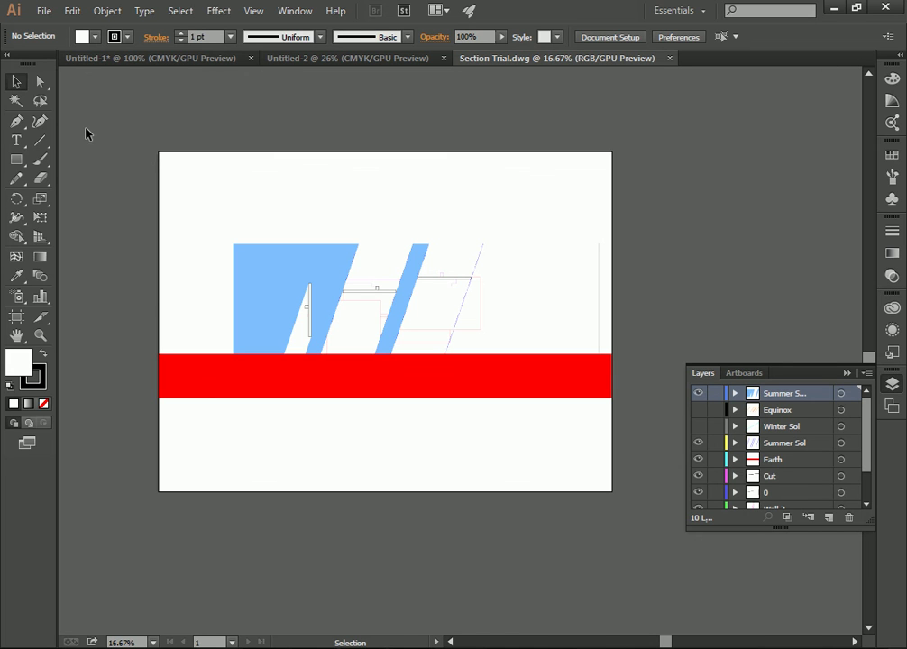
pyautogui.moveTo(112, 113); pyautogui.dragTo(669, 431)
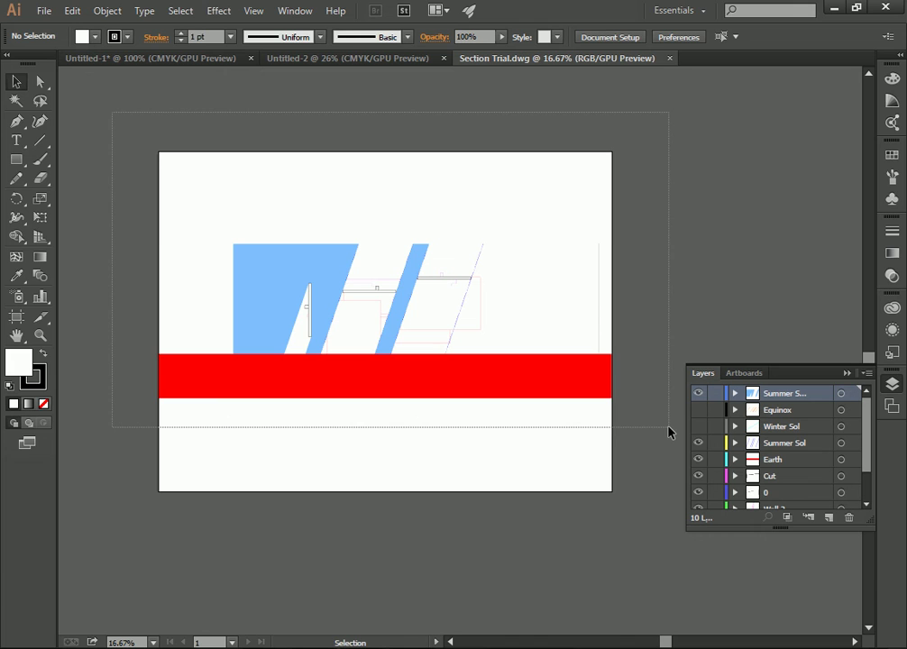
pyautogui.moveTo(669, 431); pyautogui.dragTo(669, 431)
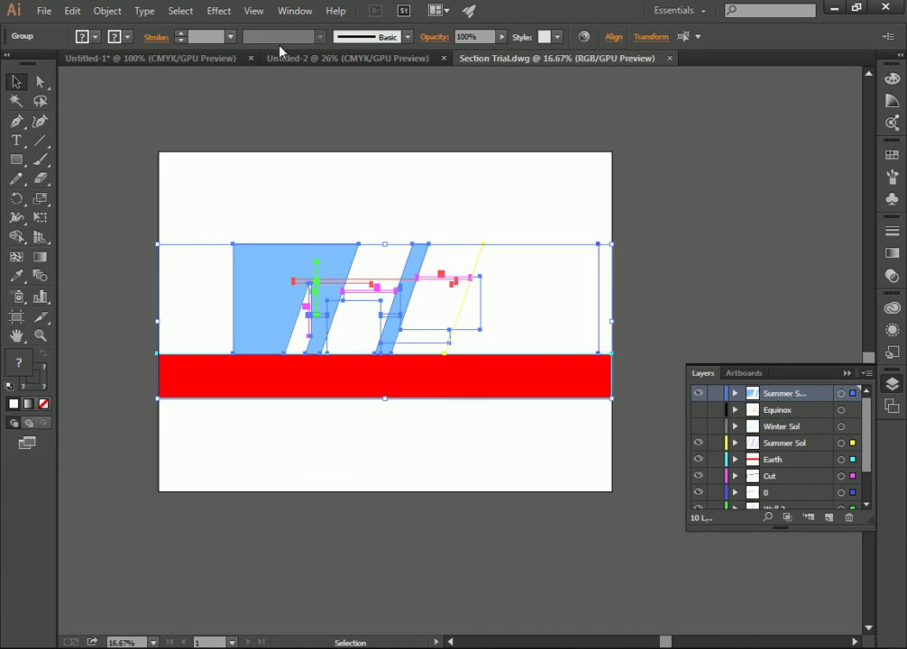
pyautogui.hotkey('ctrl', 'Tab')
pyautogui.click(167, 57)
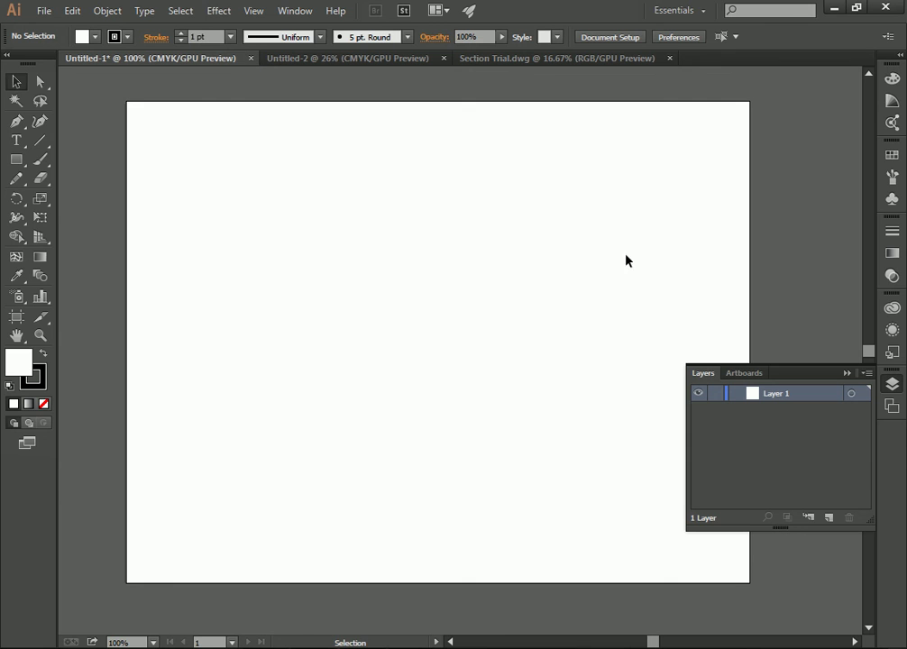
# Close Untitled-1 without saving and start editing Untitled-2's artboard from Document Setup
pyautogui.click(251, 58)
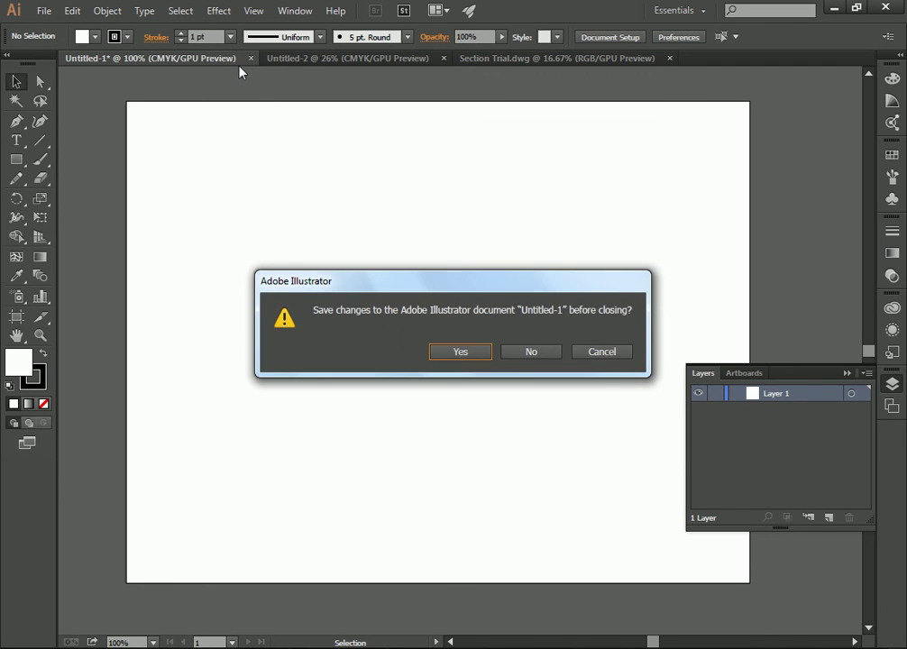
pyautogui.click(531, 352)
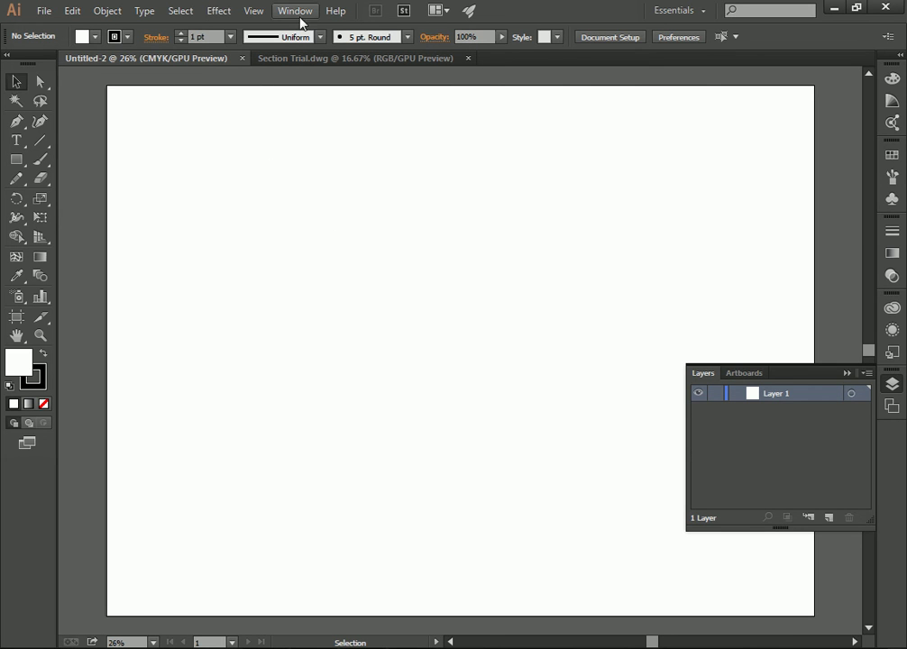
pyautogui.click(622, 38)
pyautogui.click(312, 75)
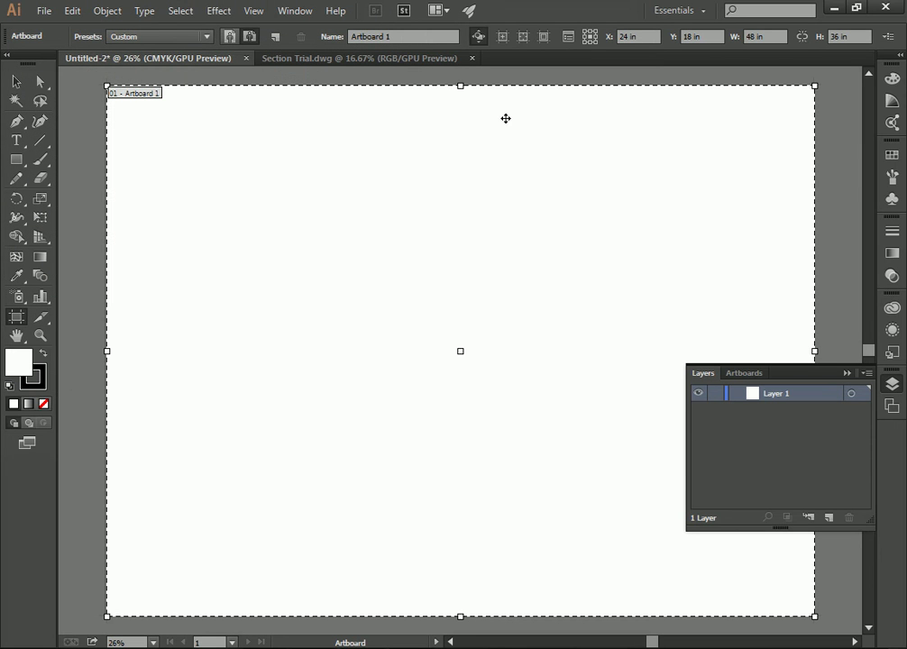
# Resize the artboard from 48 × 36 in to 11 in wide by 8.5 in high
pyautogui.doubleClick(758, 36)
pyautogui.press('BackSpace')
pyautogui.write('1')
pyautogui.press('Delete')
pyautogui.press('Delete')
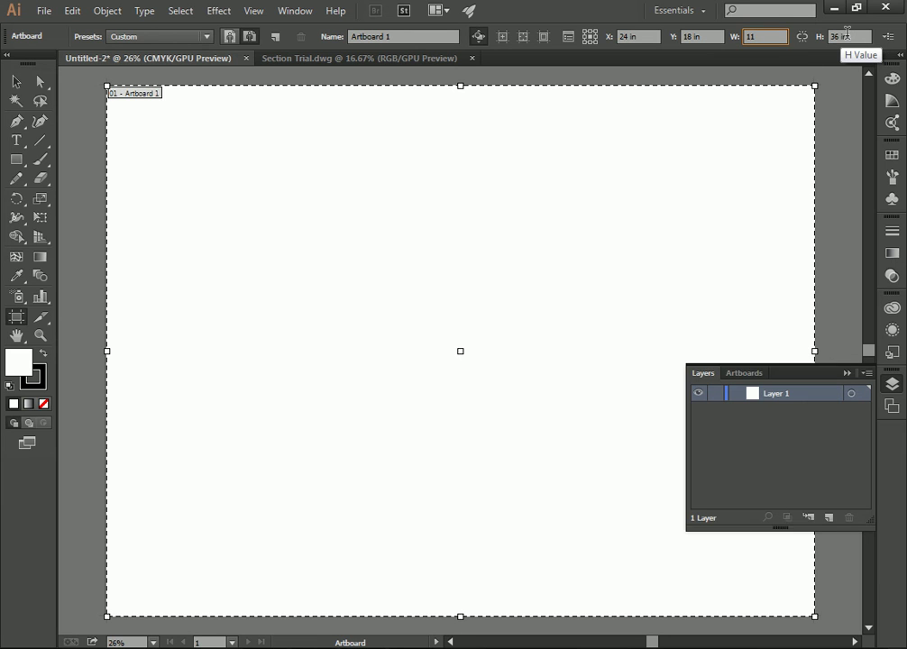
pyautogui.press('Tab')
pyautogui.press('BackSpace')
pyautogui.press('BackSpace')
pyautogui.press('BackSpace')
pyautogui.write('9')
pyautogui.press('BackSpace')
pyautogui.write('8.5')
pyautogui.press('Return')
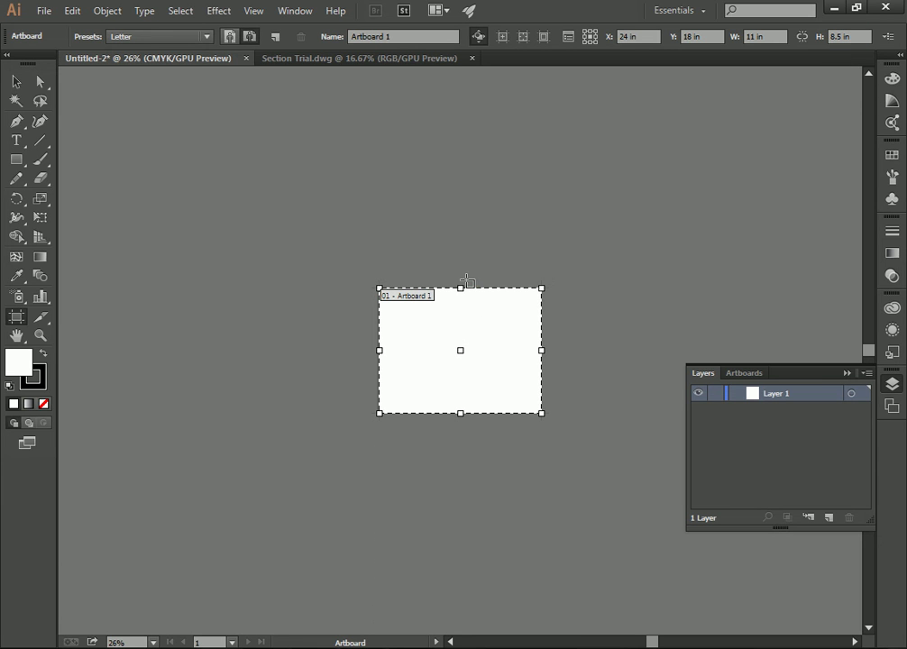
# Zoom in on the new 11 × 8.5 in artboard and paste the copied section drawing
pyautogui.click(16, 81)
pyautogui.click(40, 335)
pyautogui.click(415, 334)
pyautogui.click(553, 361)
pyautogui.click(408, 351)
pyautogui.hotkey('ctrl', 'v')
# Zoom out to view the pasted single-layer group, then return to Section Trial.dwg
pyautogui.click(16, 83)
pyautogui.click(40, 335)
pyautogui.keyDown('alt'); pyautogui.click(415, 265); pyautogui.keyUp('alt')
pyautogui.keyDown('alt'); pyautogui.click(451, 298); pyautogui.keyUp('alt')
pyautogui.keyDown('alt'); pyautogui.click(468, 317); pyautogui.keyUp('alt')
pyautogui.keyDown('alt'); pyautogui.click(561, 334); pyautogui.keyUp('alt')
pyautogui.keyDown('alt'); pyautogui.click(621, 367); pyautogui.keyUp('alt')
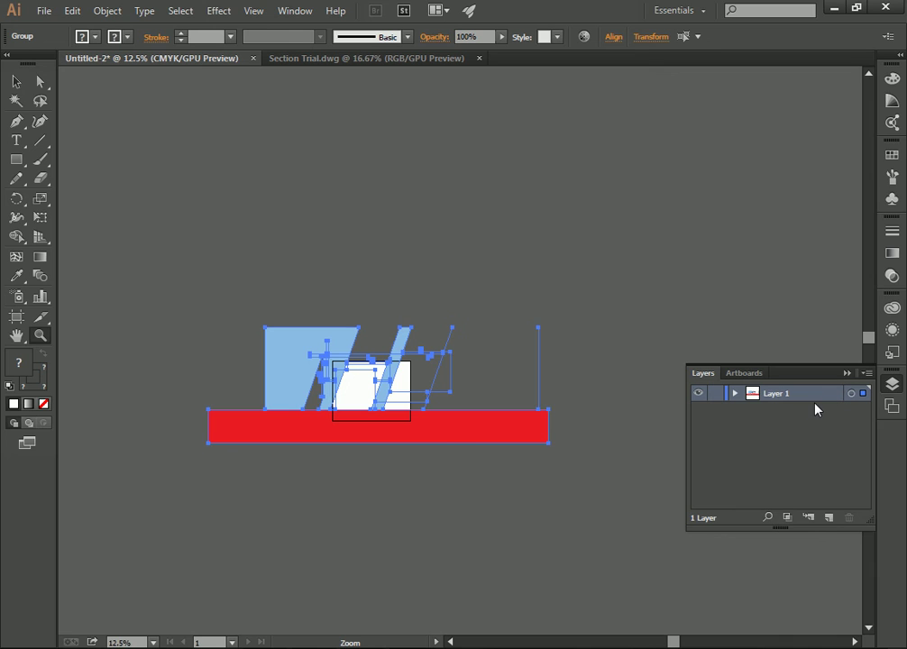
pyautogui.click(421, 60)
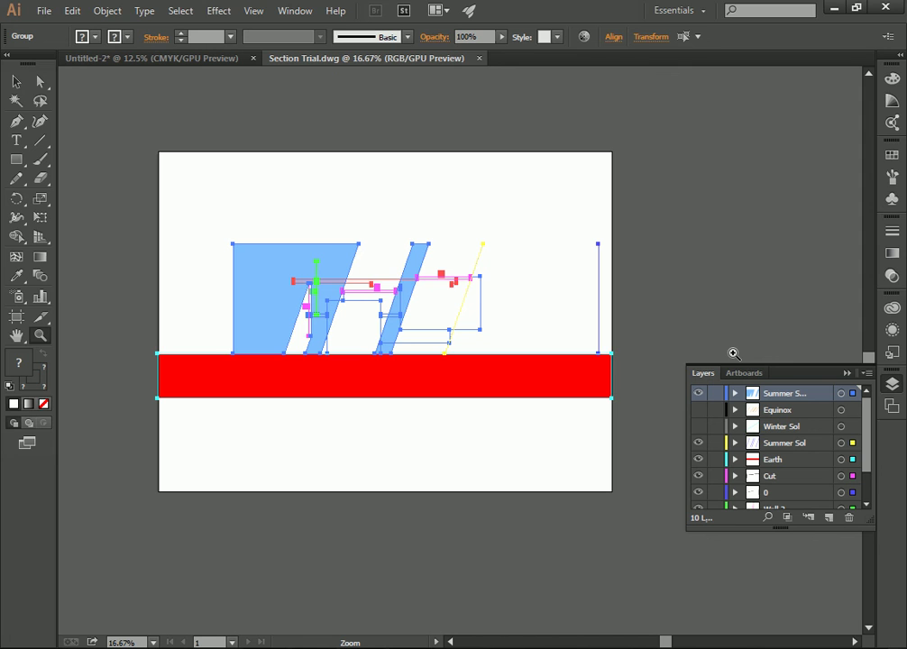
# In Untitled-2, delete the single-layer paste, enable Paste Remembers Layers, and paste again
pyautogui.click(190, 60)
pyautogui.press('Delete')
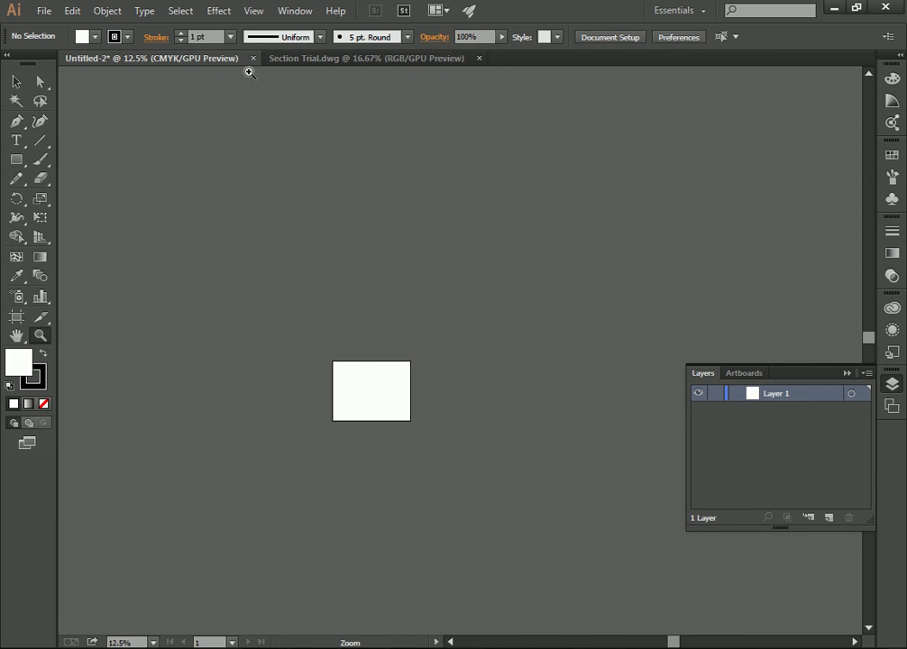
pyautogui.click(870, 375)
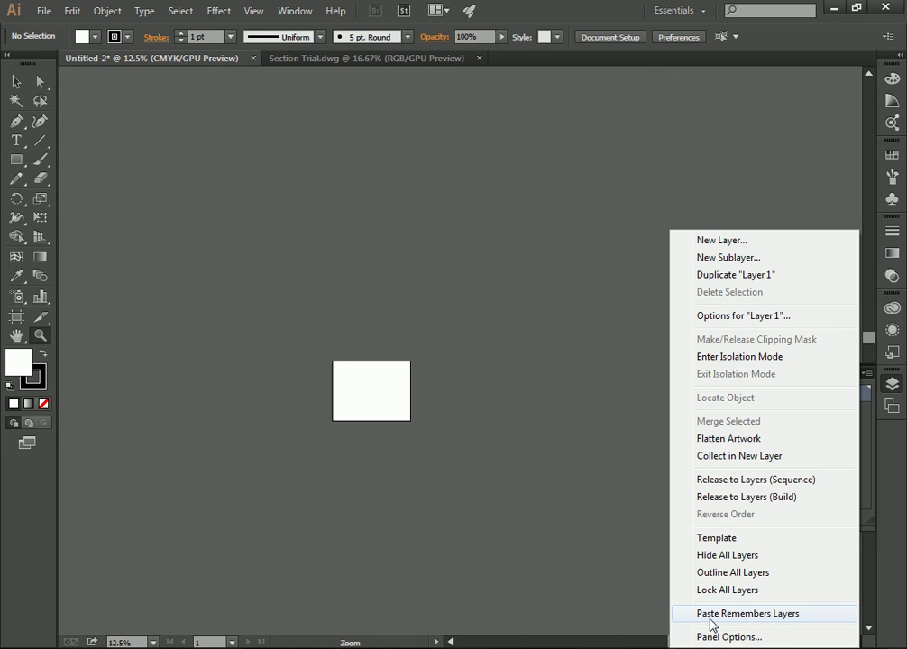
pyautogui.click(711, 625)
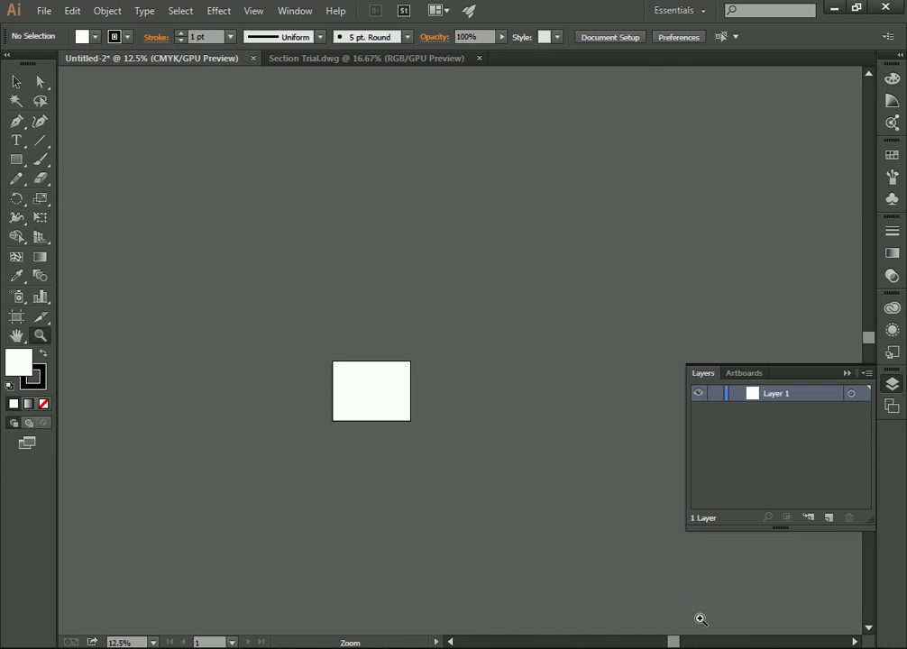
pyautogui.click(867, 374)
pyautogui.click(428, 212)
pyautogui.hotkey('ctrl', 'v')
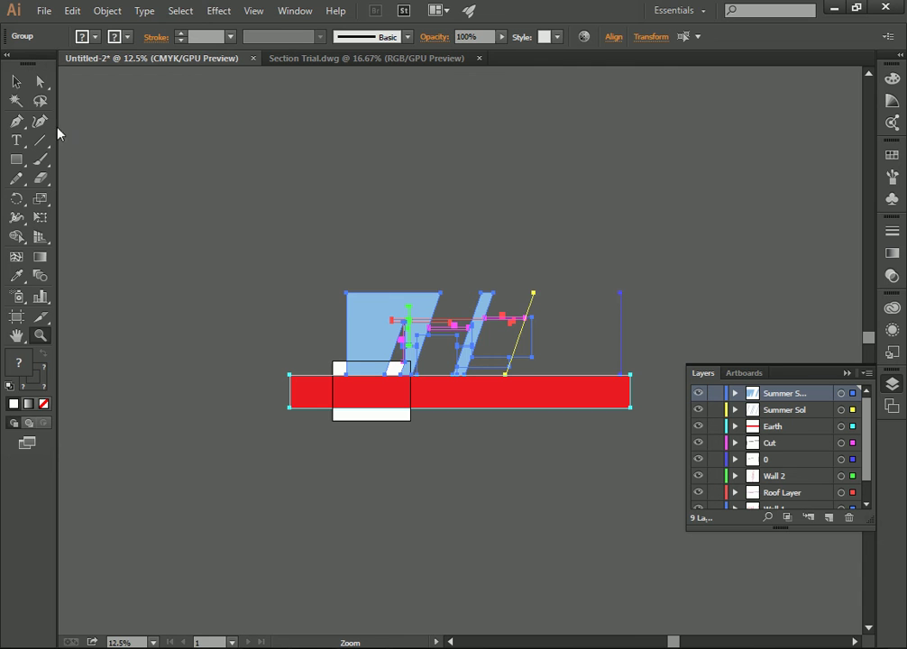
# Drag a corner handle to scale the pasted section down to fit the artboard, then zoom in
pyautogui.click(17, 82)
pyautogui.moveTo(632, 295); pyautogui.dragTo(383, 425)
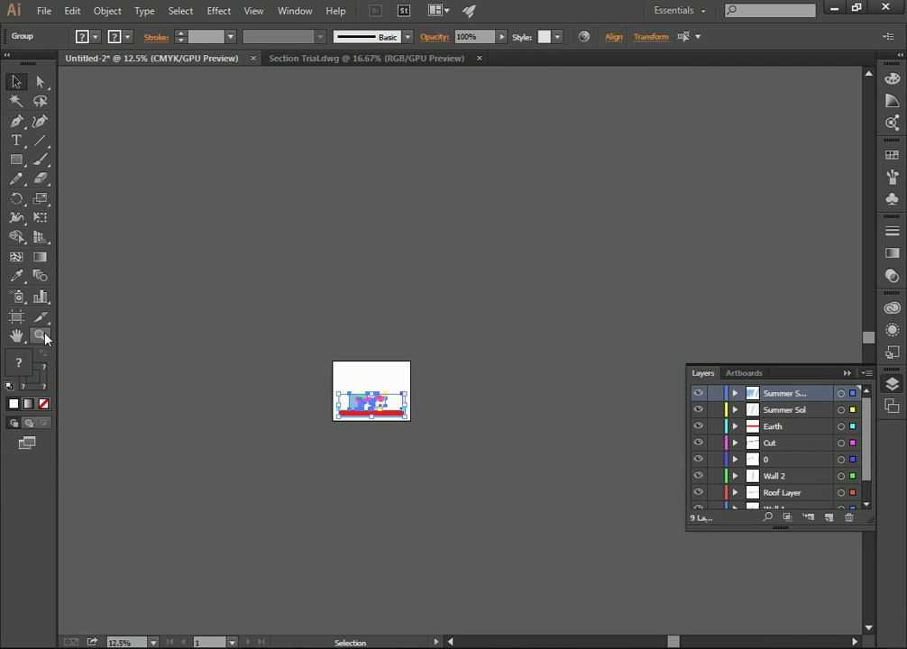
pyautogui.click(41, 335)
pyautogui.click(387, 402)
pyautogui.click(449, 330)
pyautogui.click(492, 383)
pyautogui.click(492, 384)
pyautogui.click(478, 324)
pyautogui.scroll(1, 452, 354)
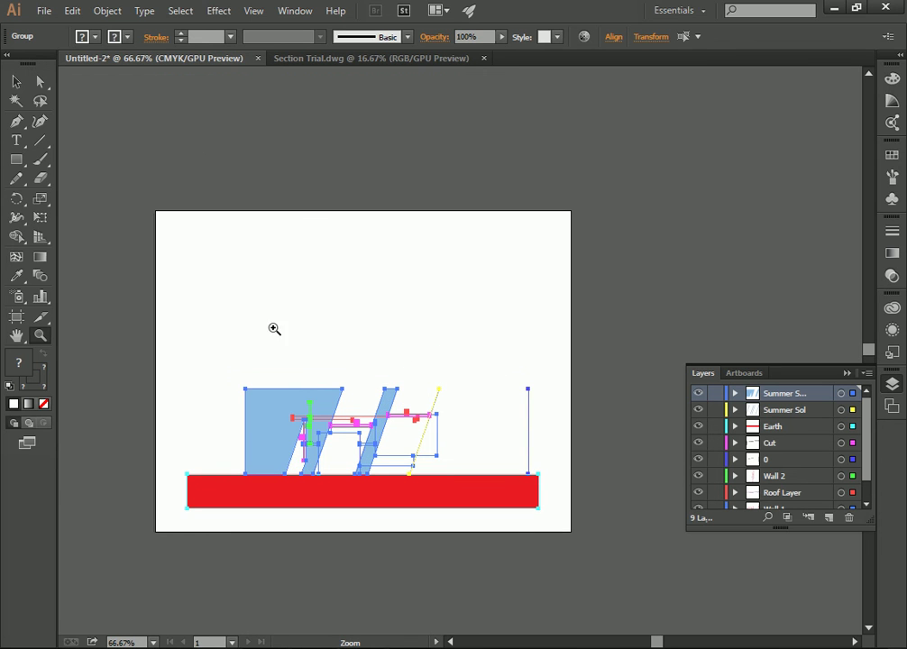
# Deselect the drawing, then marquee-select the whole pasted section again
pyautogui.click(16, 81)
pyautogui.click(363, 270)
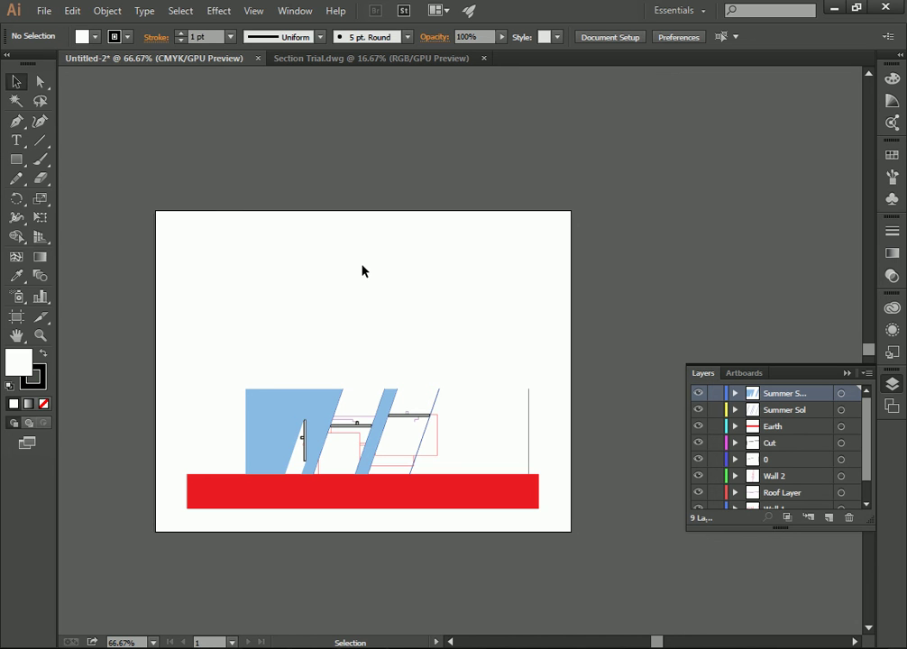
pyautogui.moveTo(116, 251); pyautogui.dragTo(457, 415)
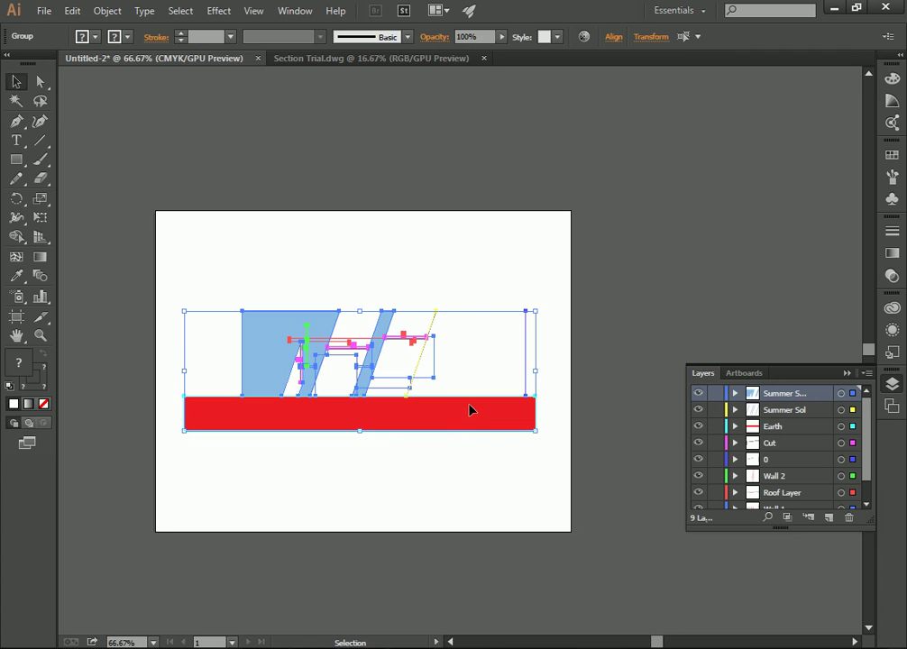
pyautogui.click(423, 286)
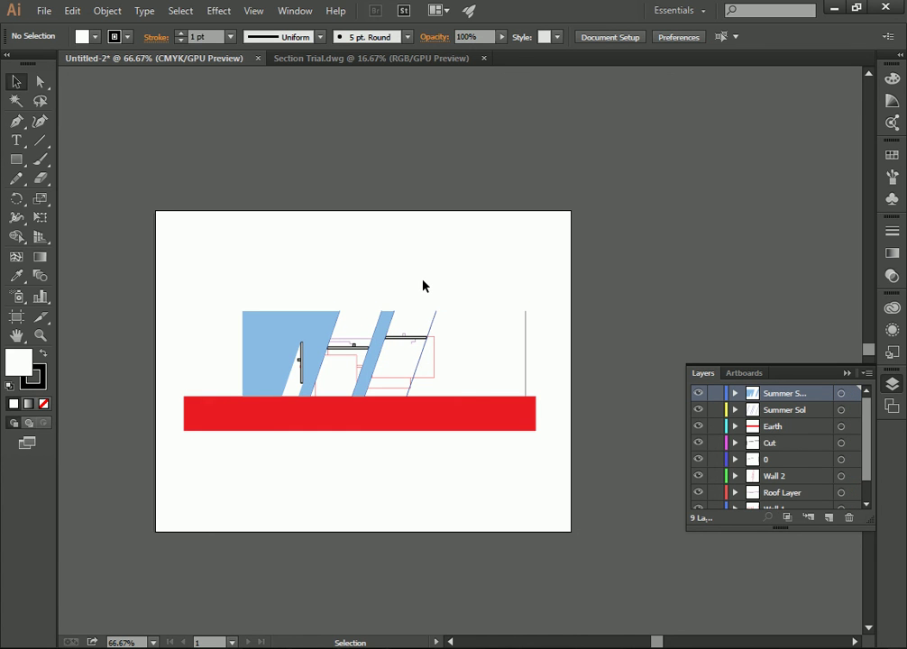